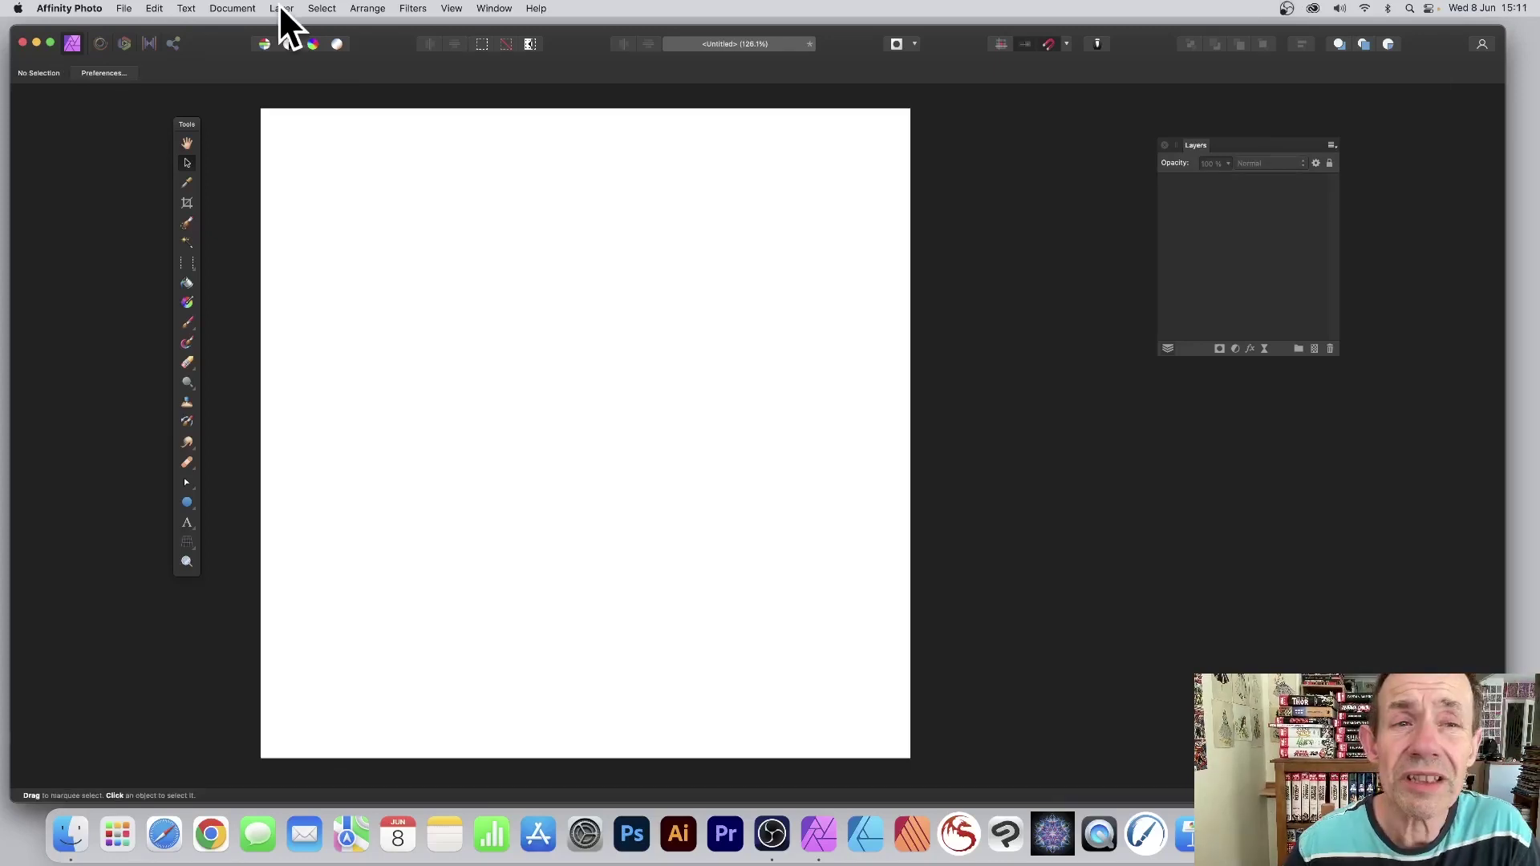
- Add a new pixel layer and fill it solid black with the Secondary Colour
click(282, 8)
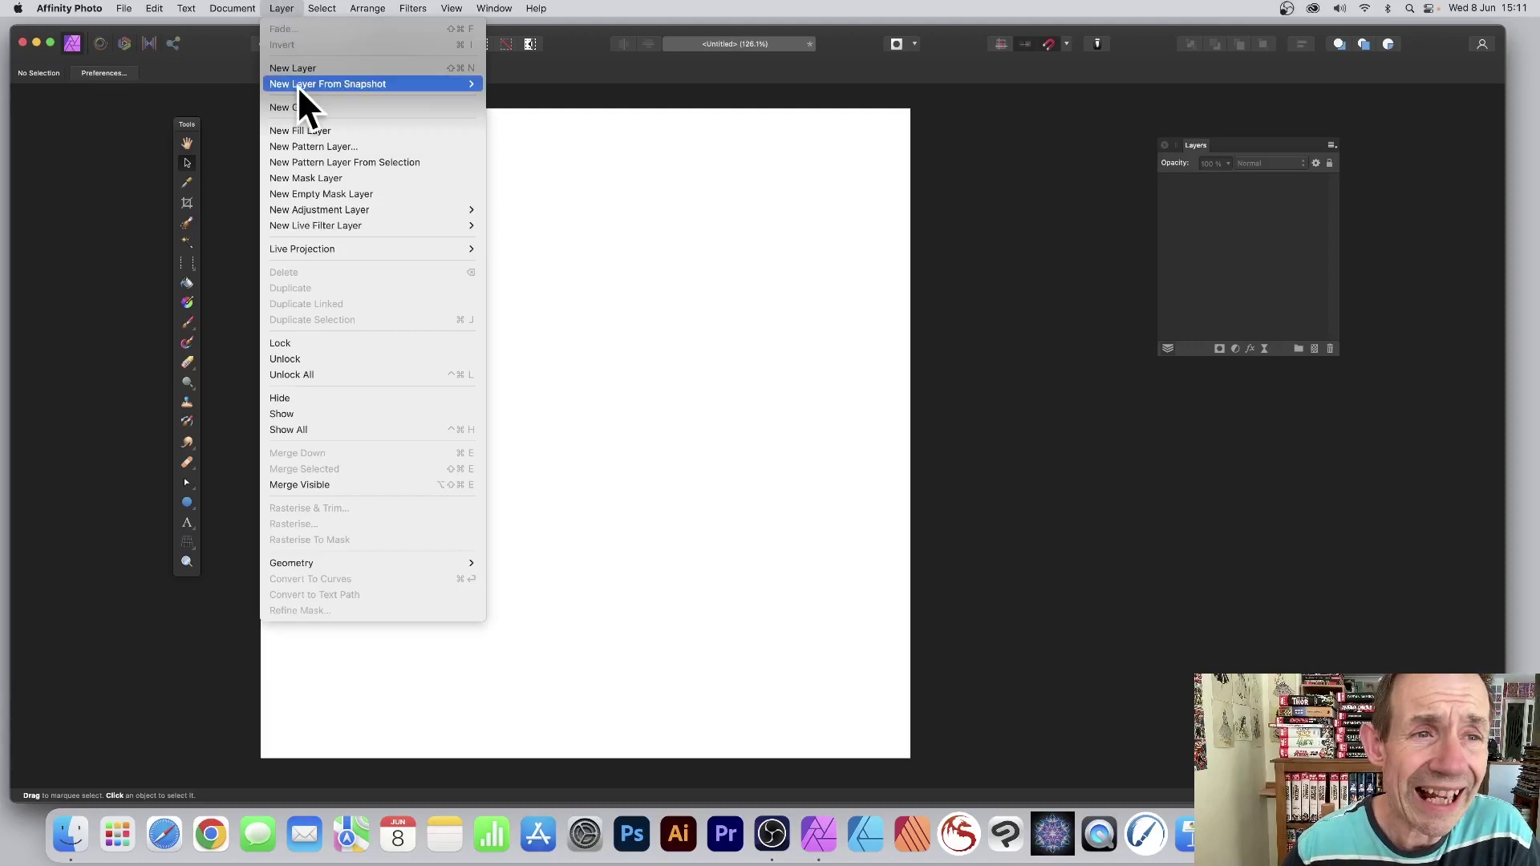
click(301, 69)
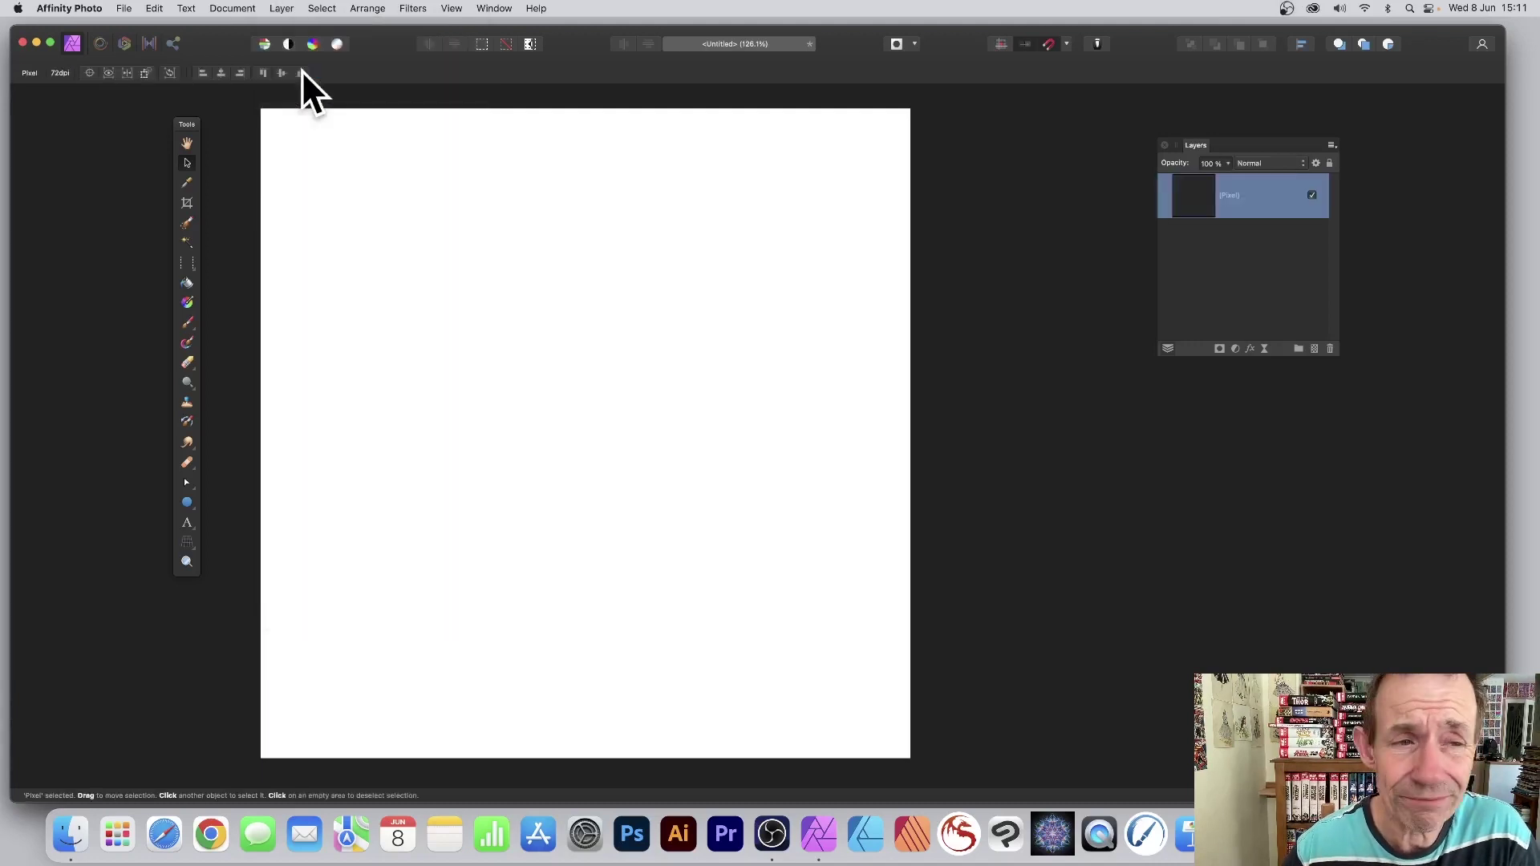
click(154, 8)
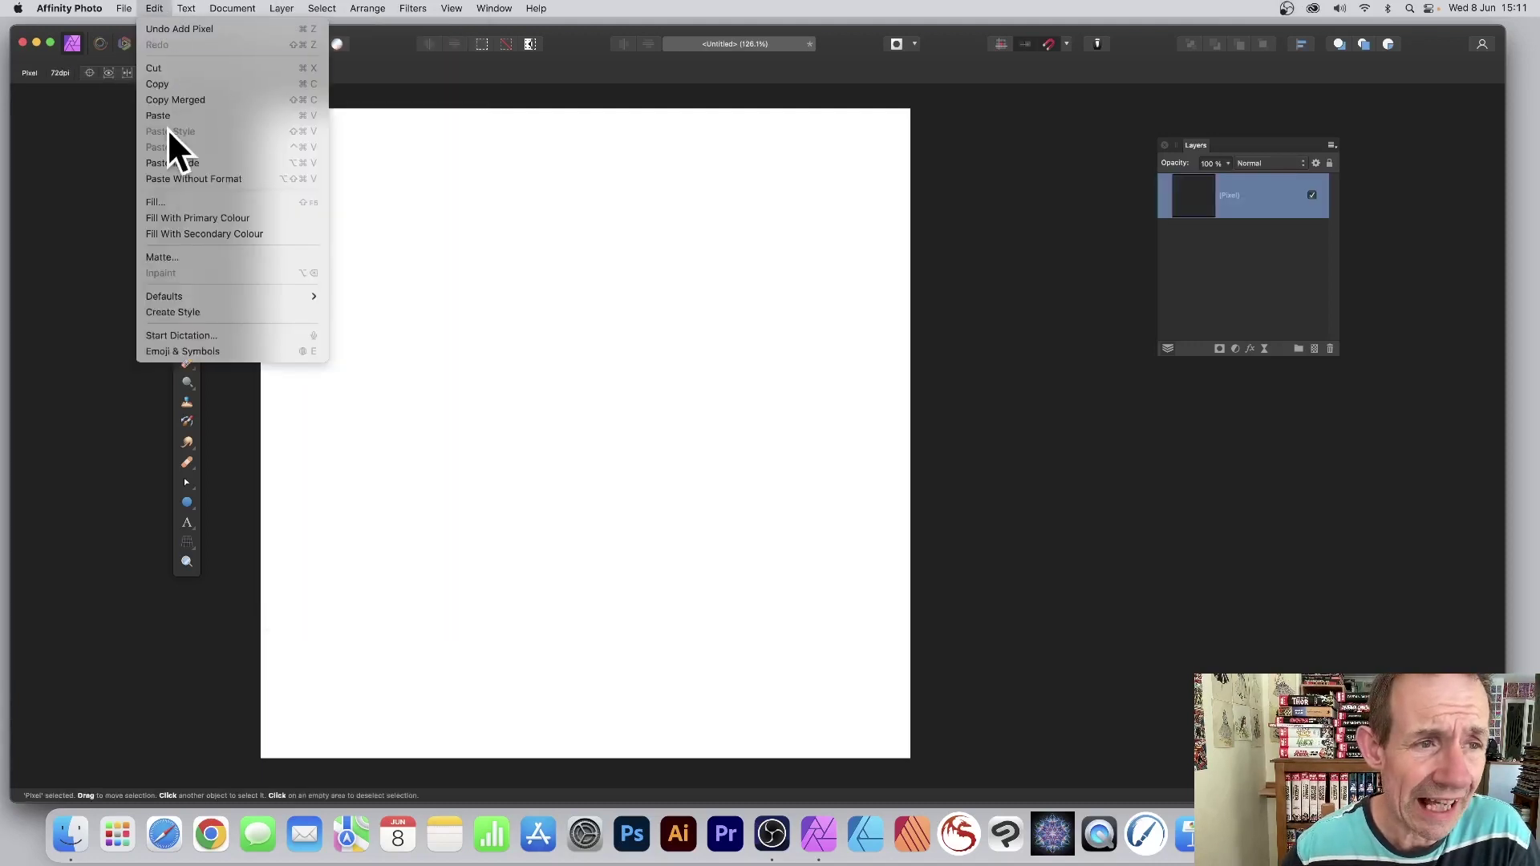
click(162, 201)
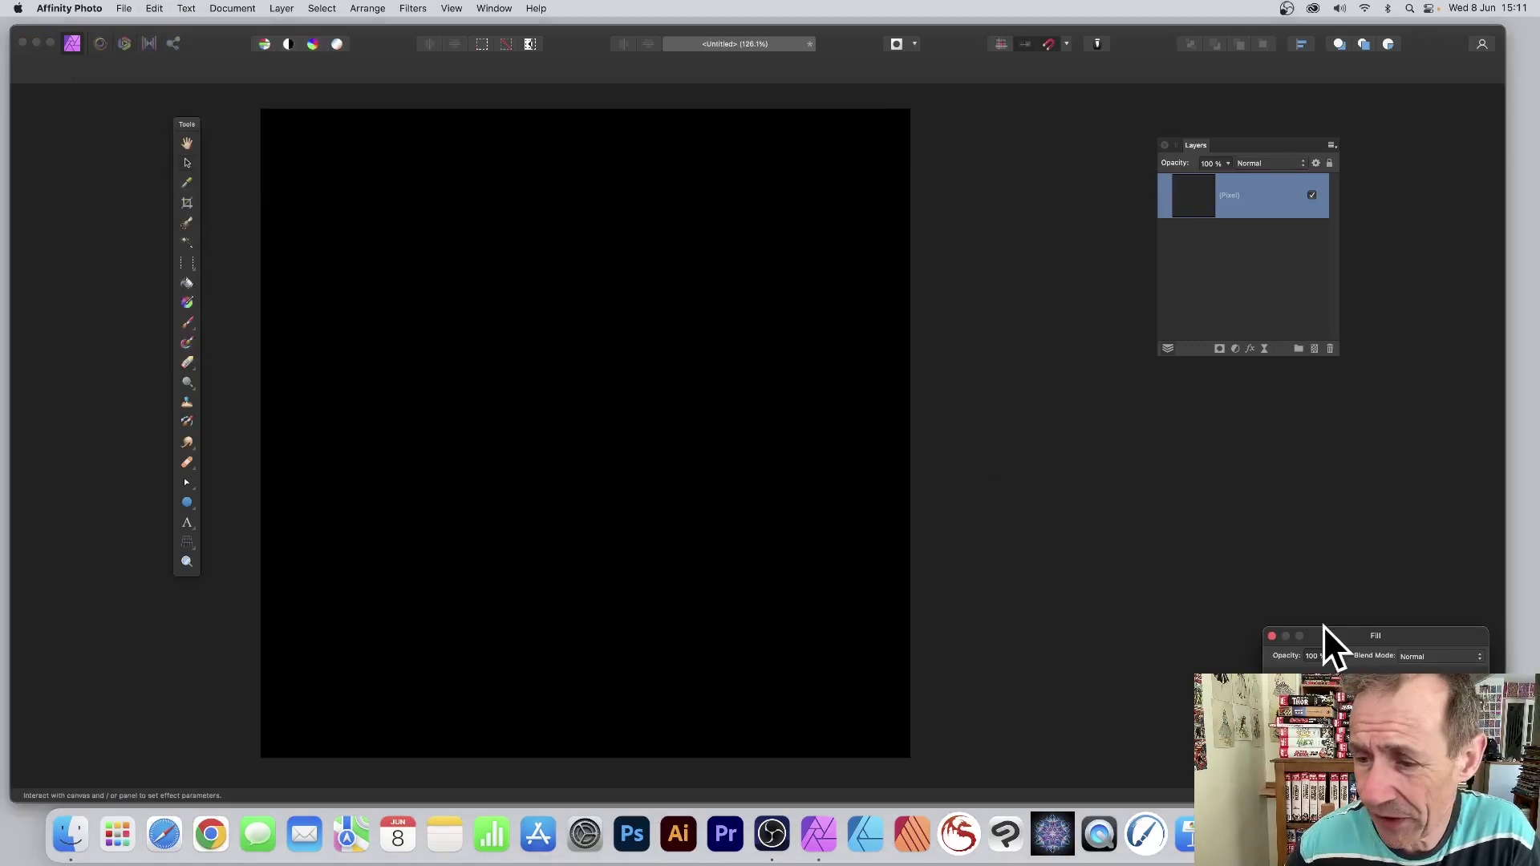
drag(1343, 633, 458, 219)
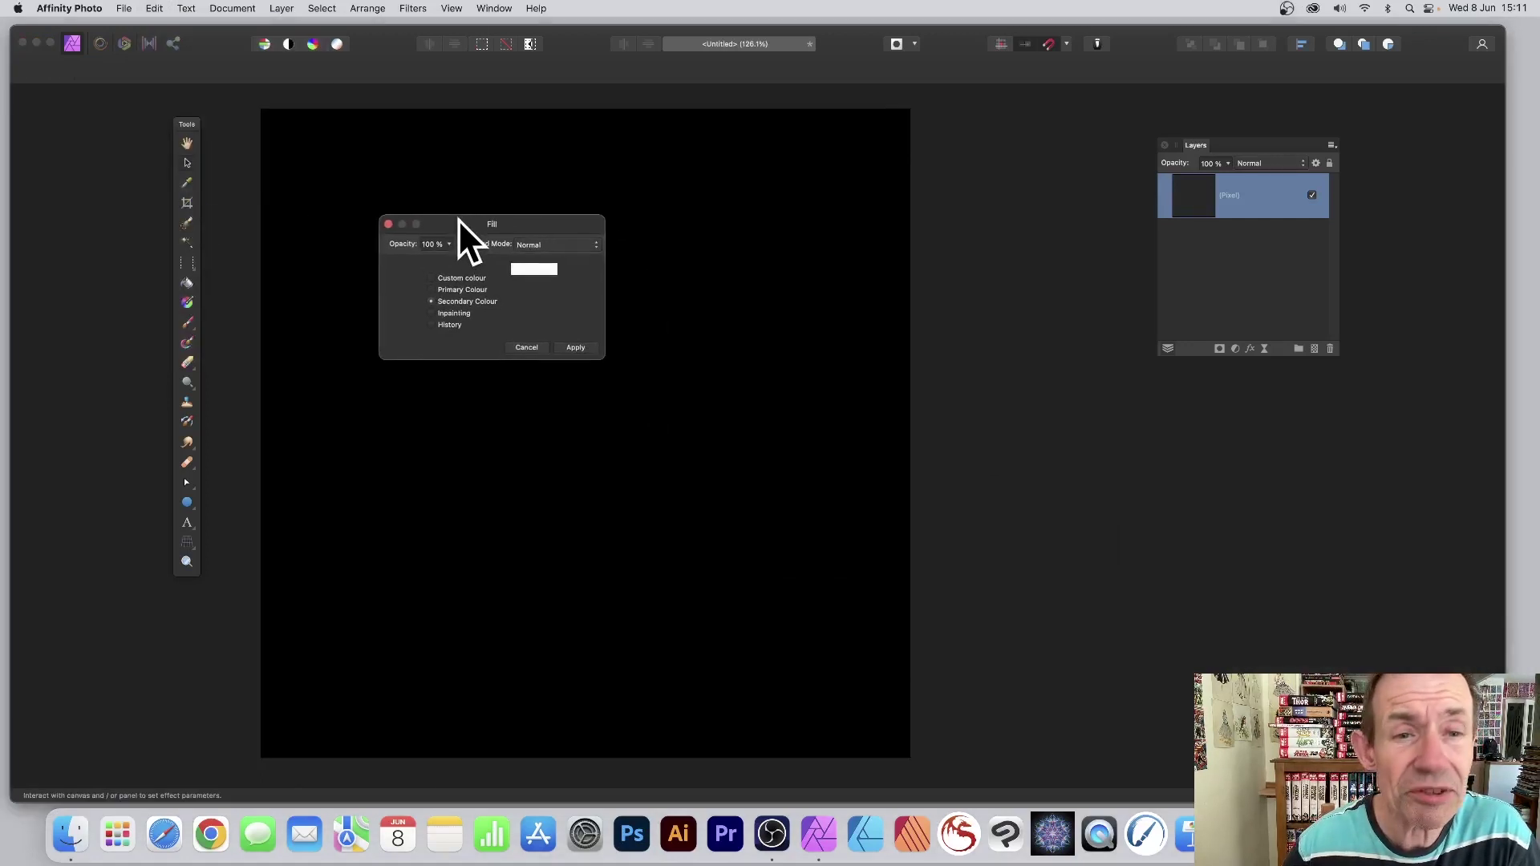
click(575, 347)
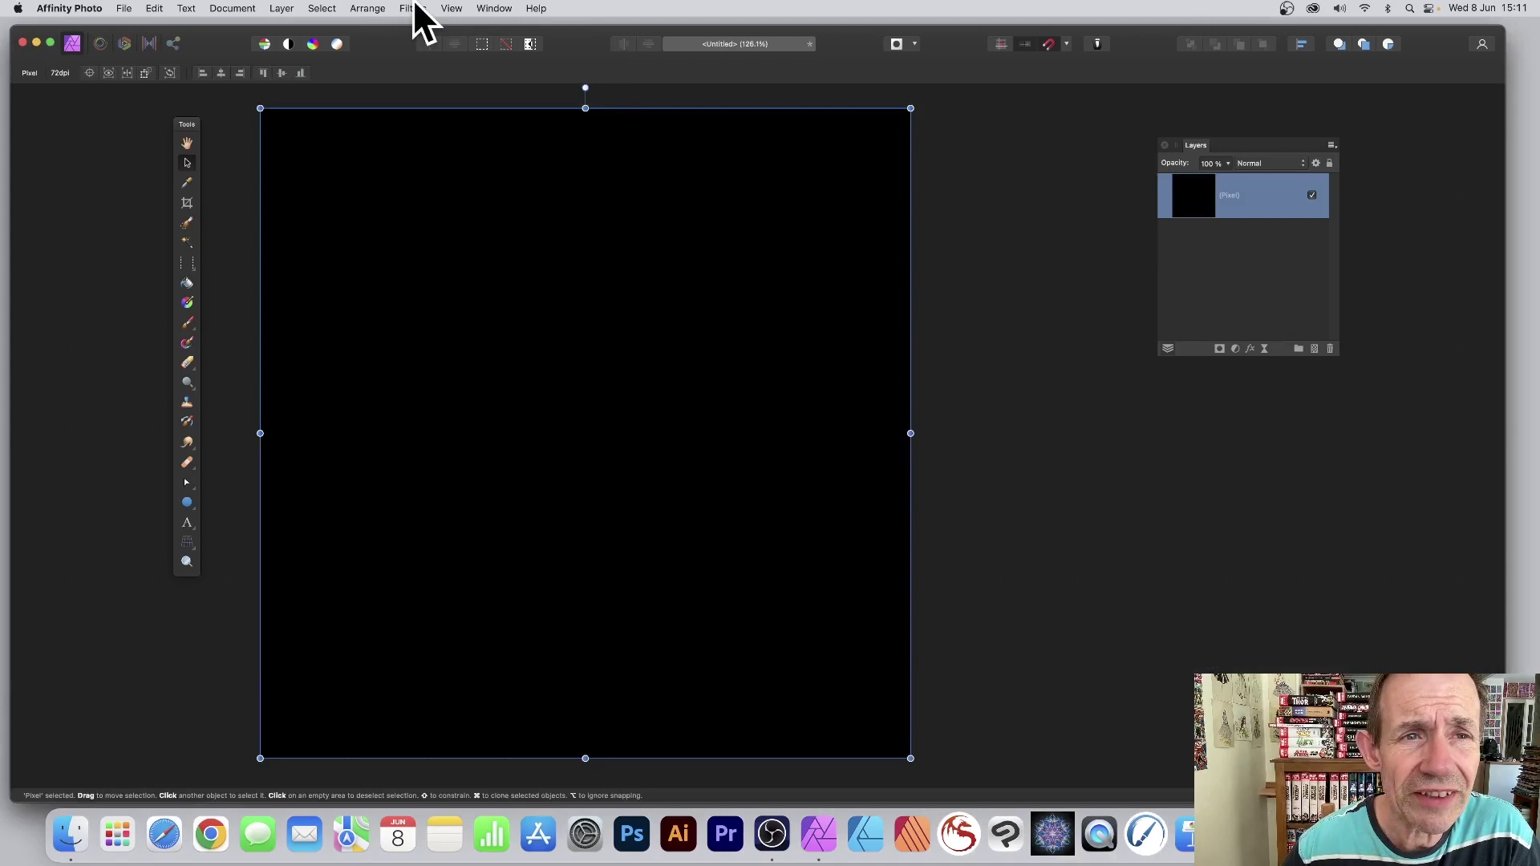
- Add a Procedural Texture live filter layer using the Perlin Noise preset
click(282, 8)
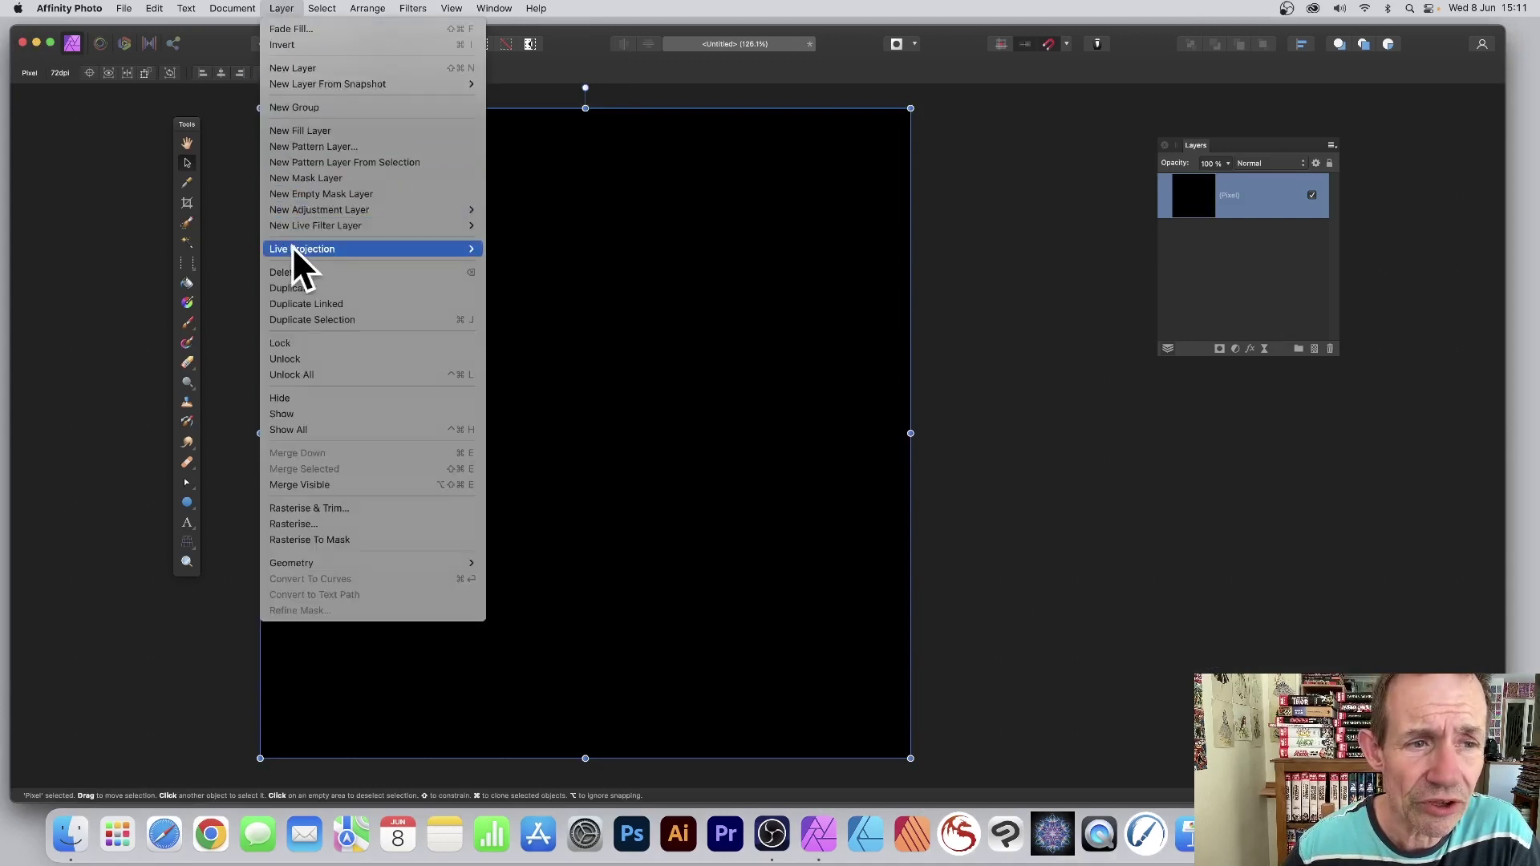
mouse_move(301, 224)
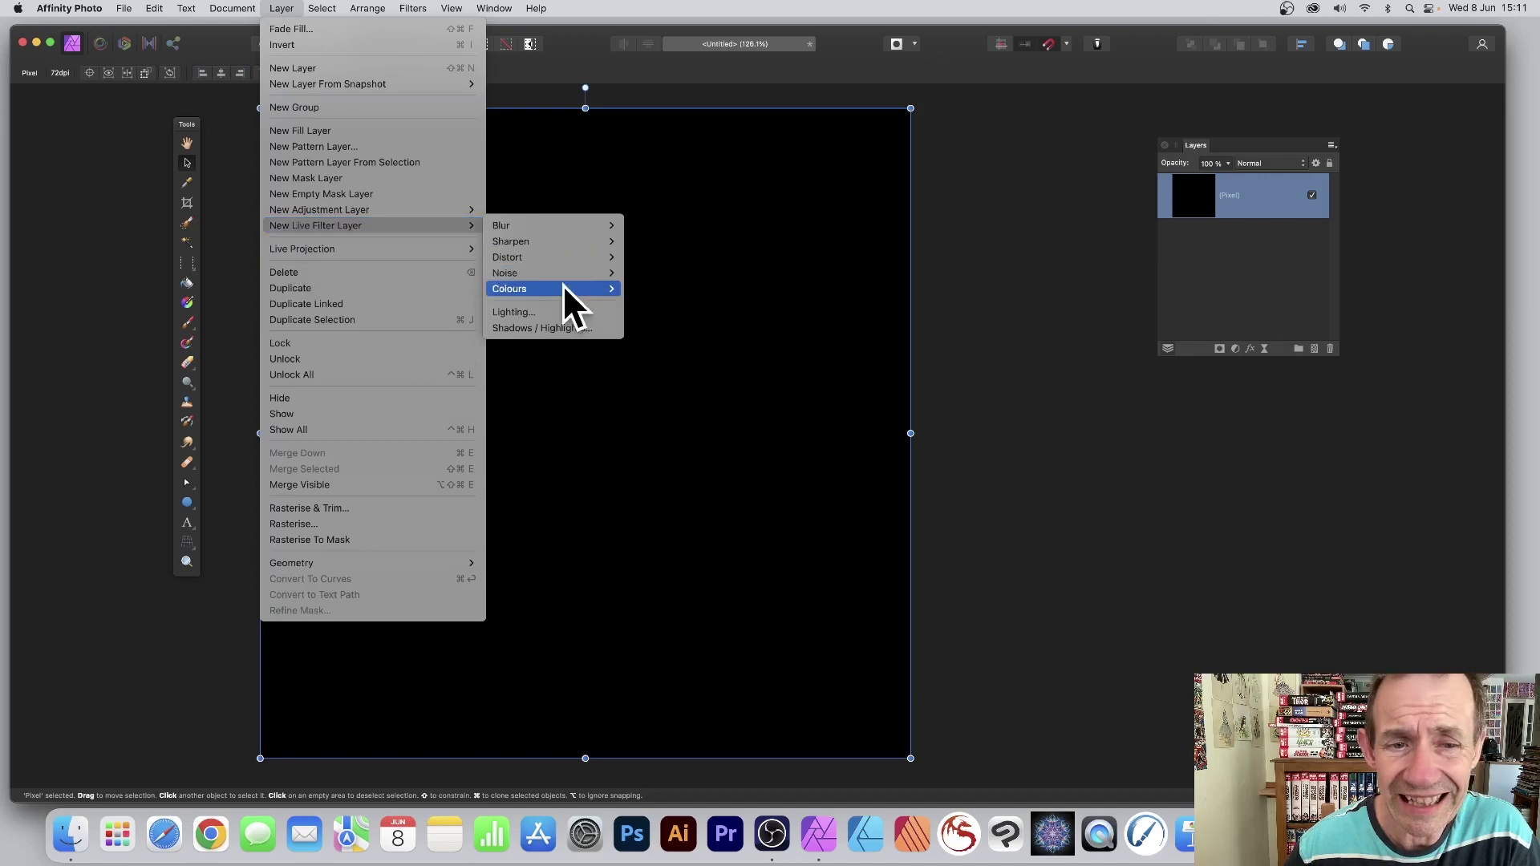
mouse_move(565, 287)
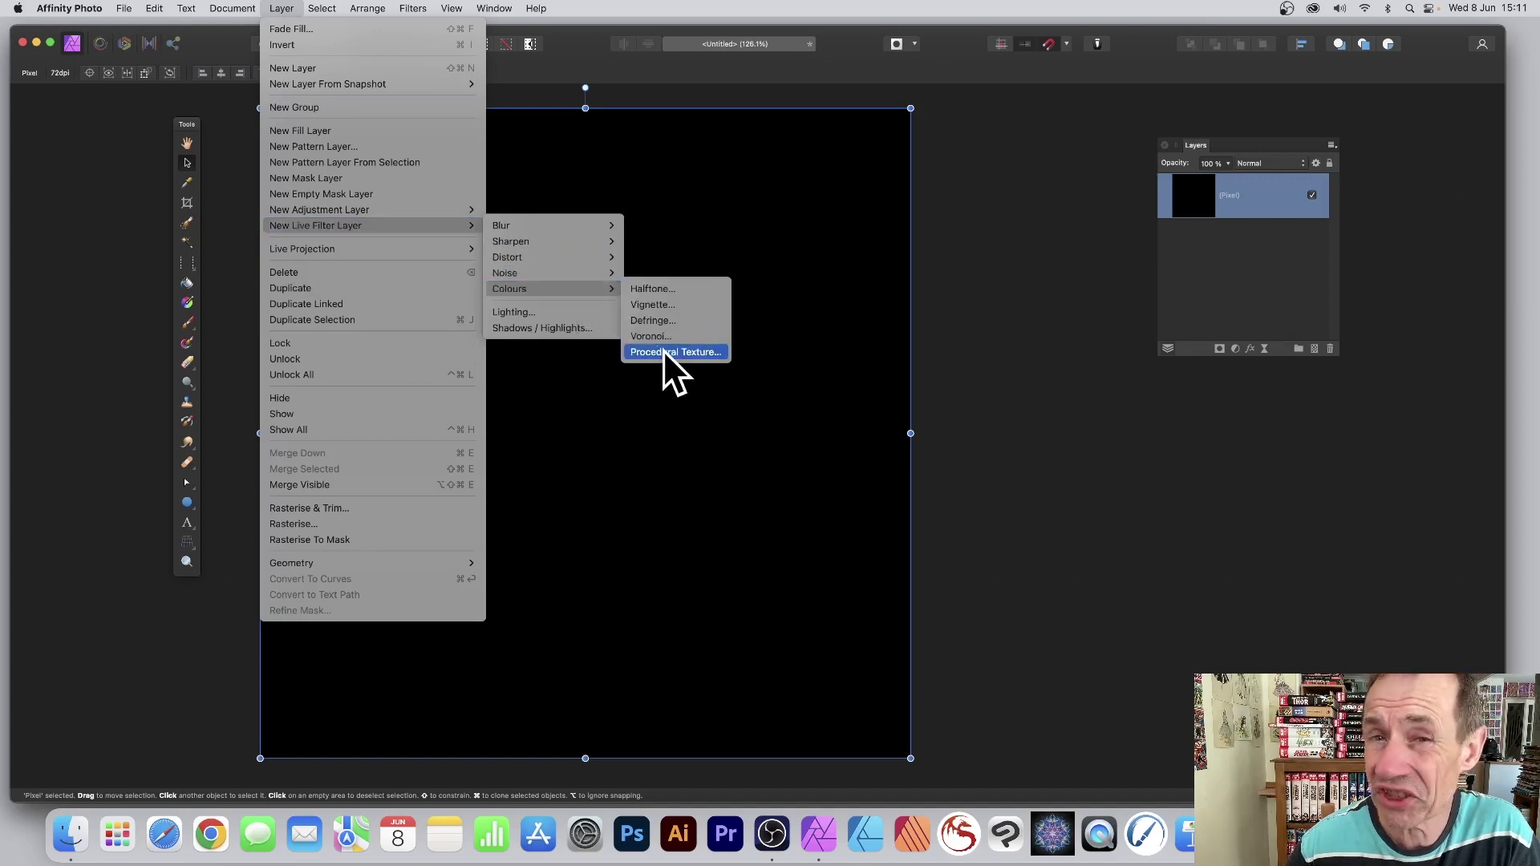
click(685, 353)
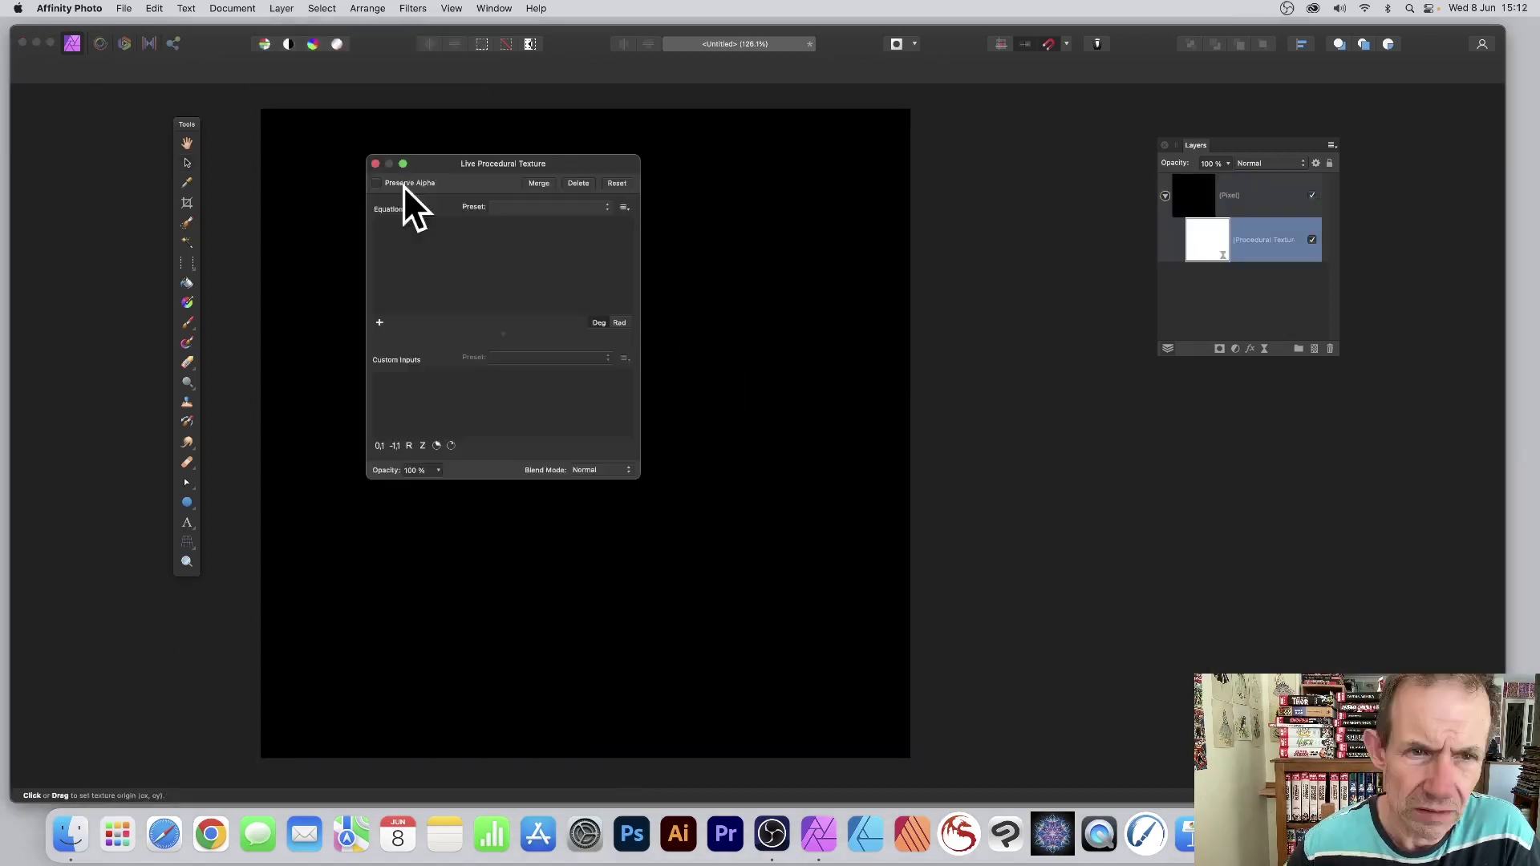
click(573, 209)
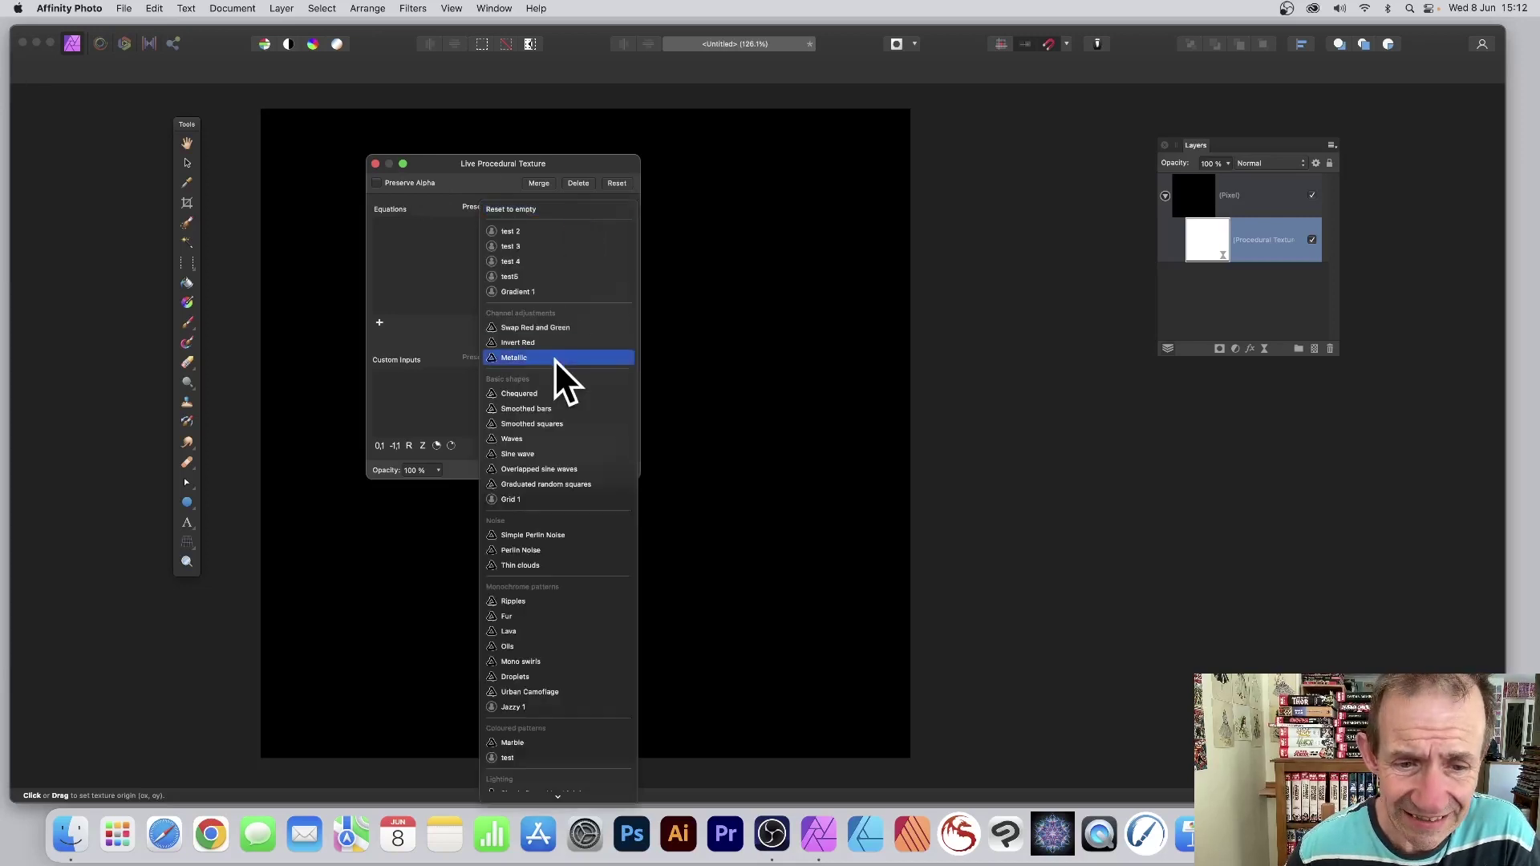
click(553, 550)
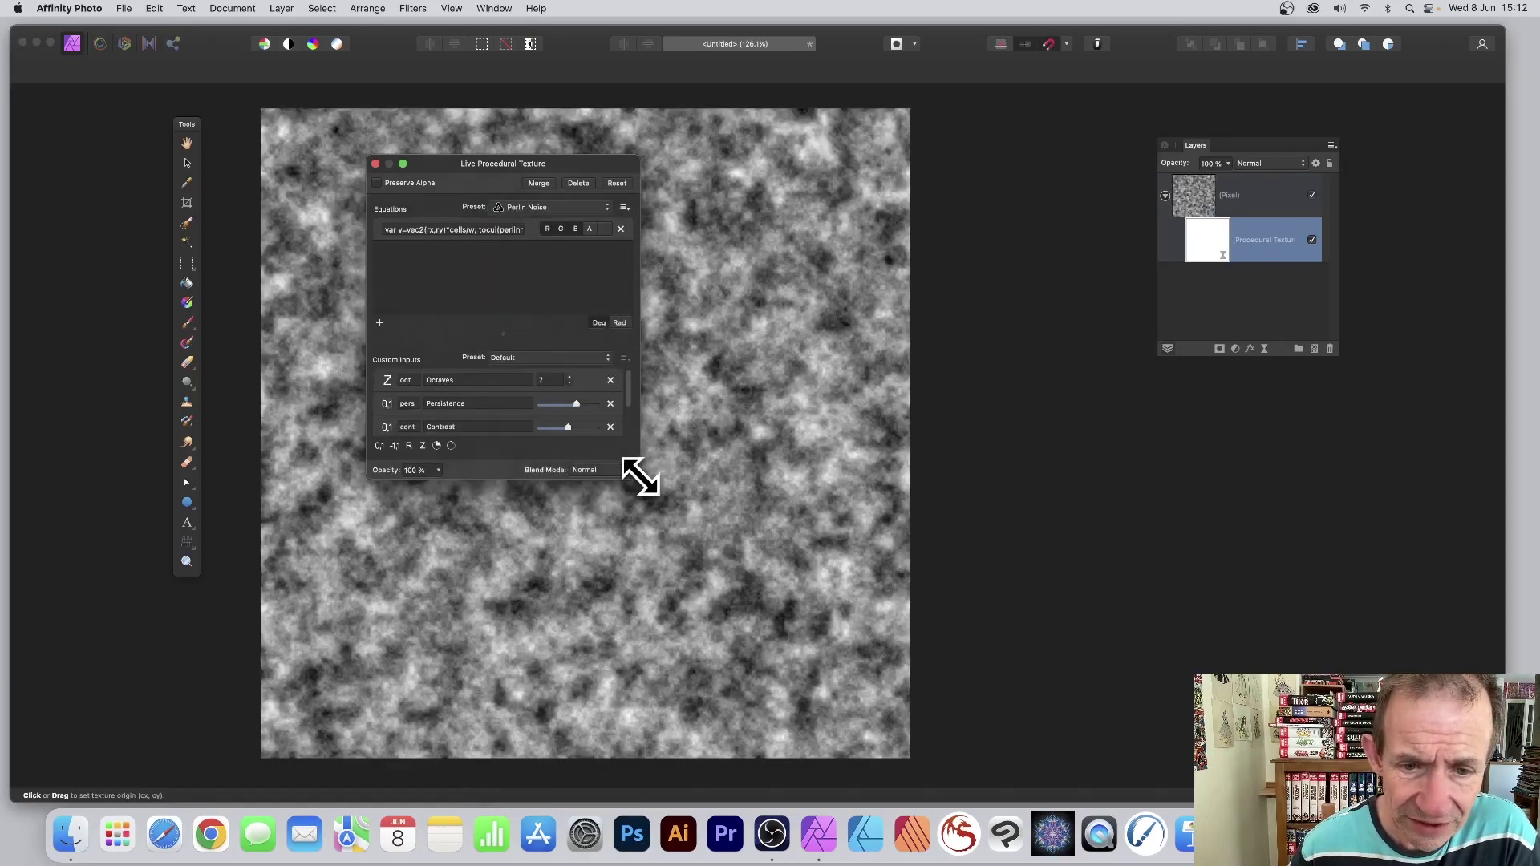
- Enlarge the texture dialog and multiply rx by 200 in the equation
drag(639, 477, 928, 506)
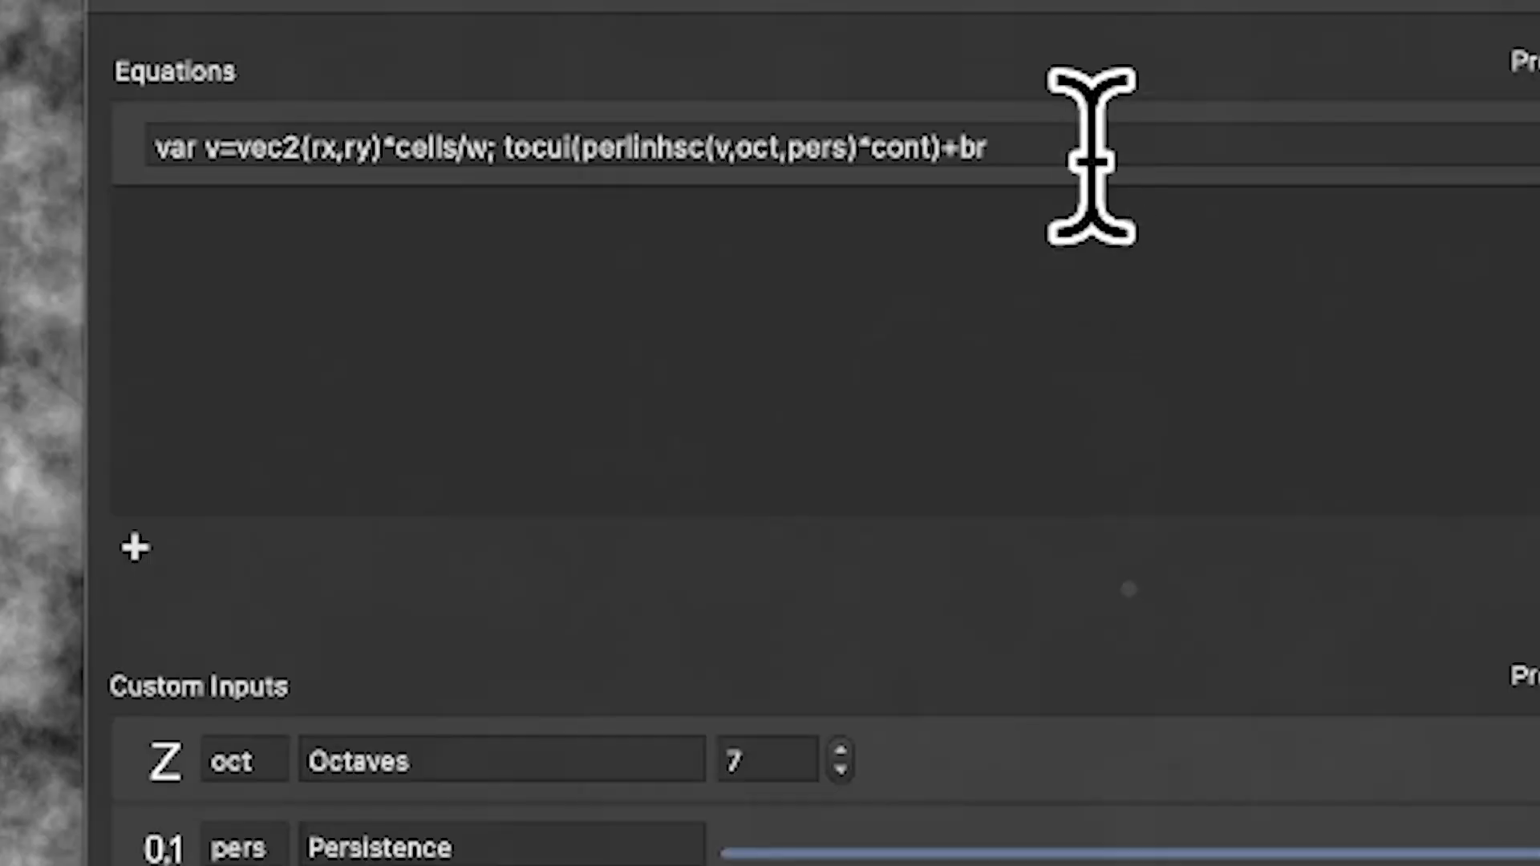
click(316, 147)
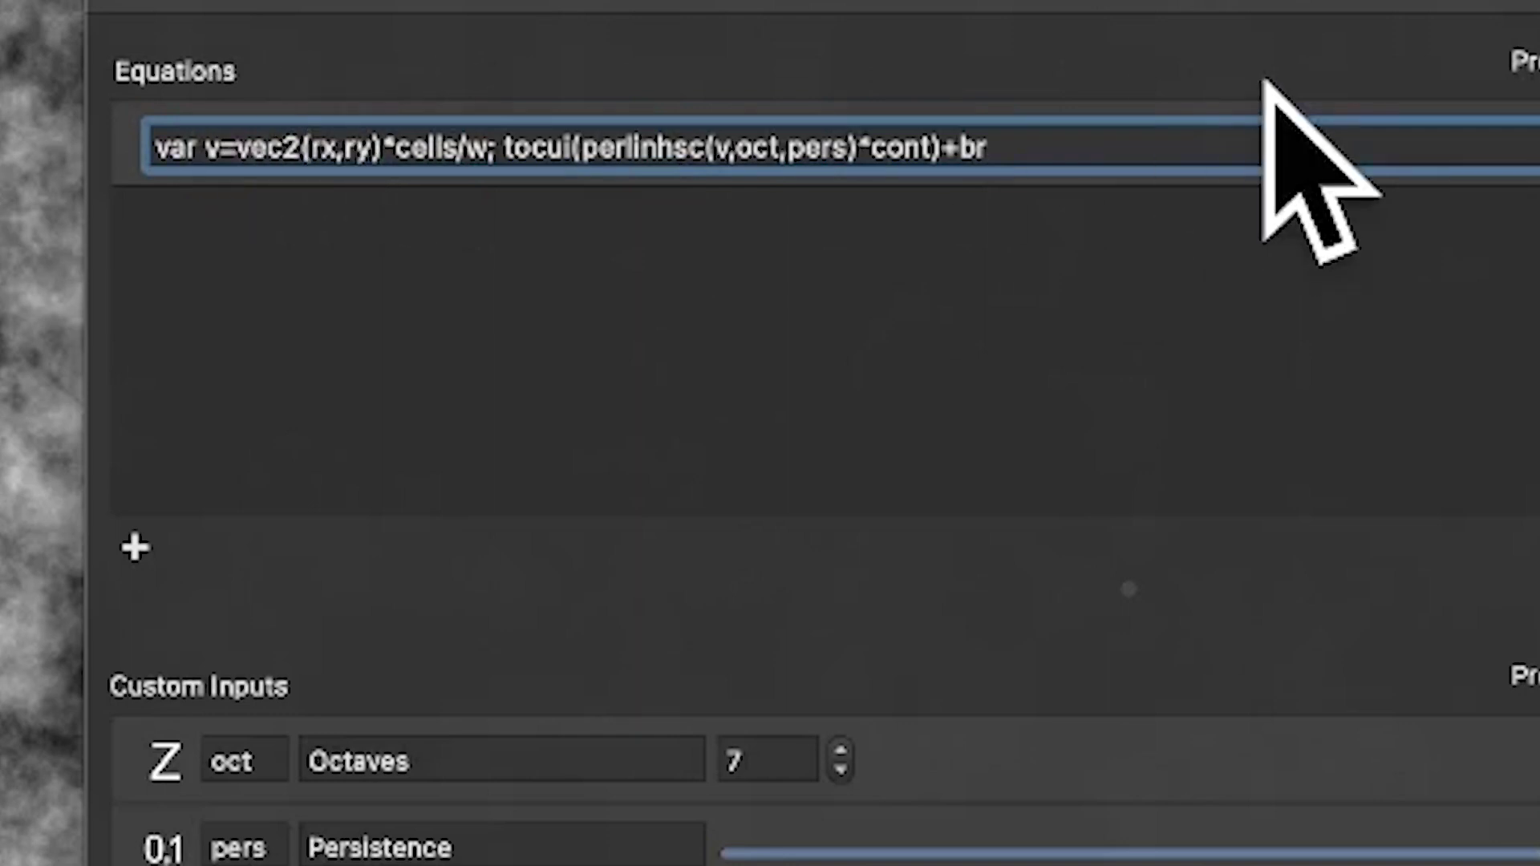
text(200*)
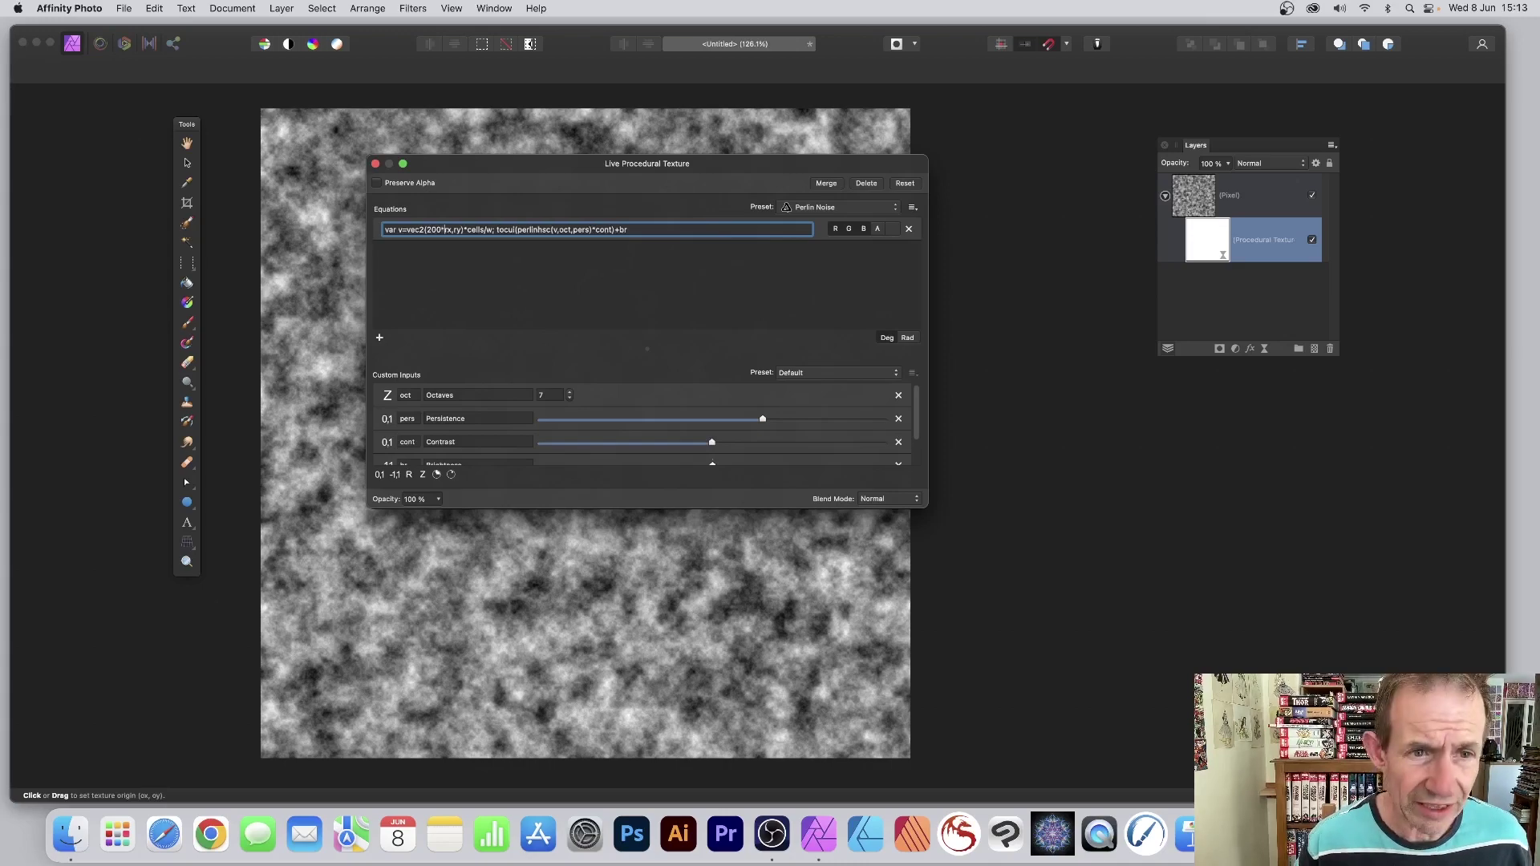
key(Return)
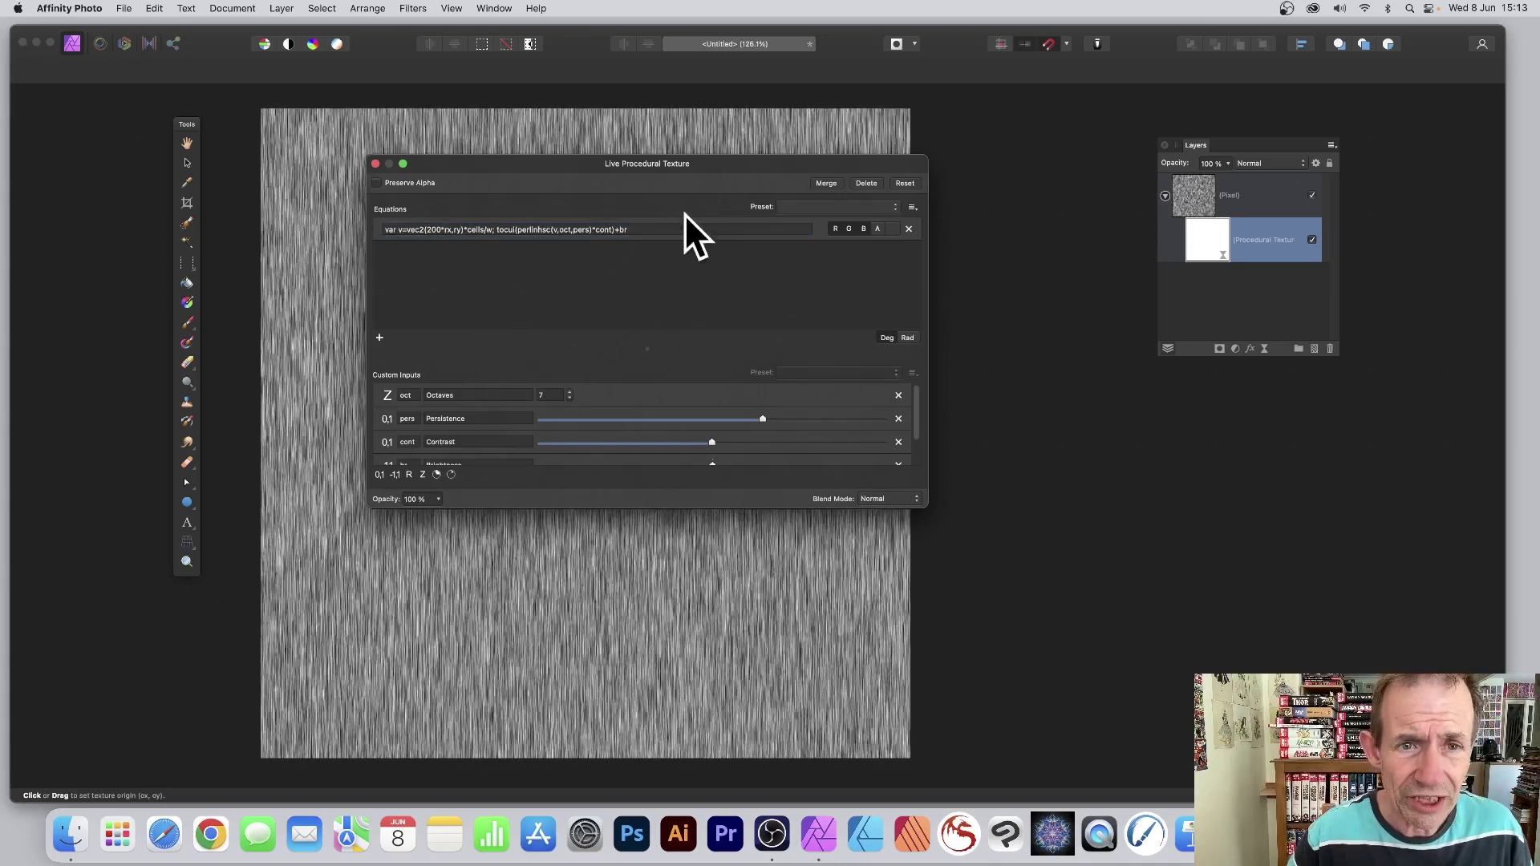
- Change the rx multiplier from 200 to 3, making vertically stretched streaks
drag(518, 160, 556, 112)
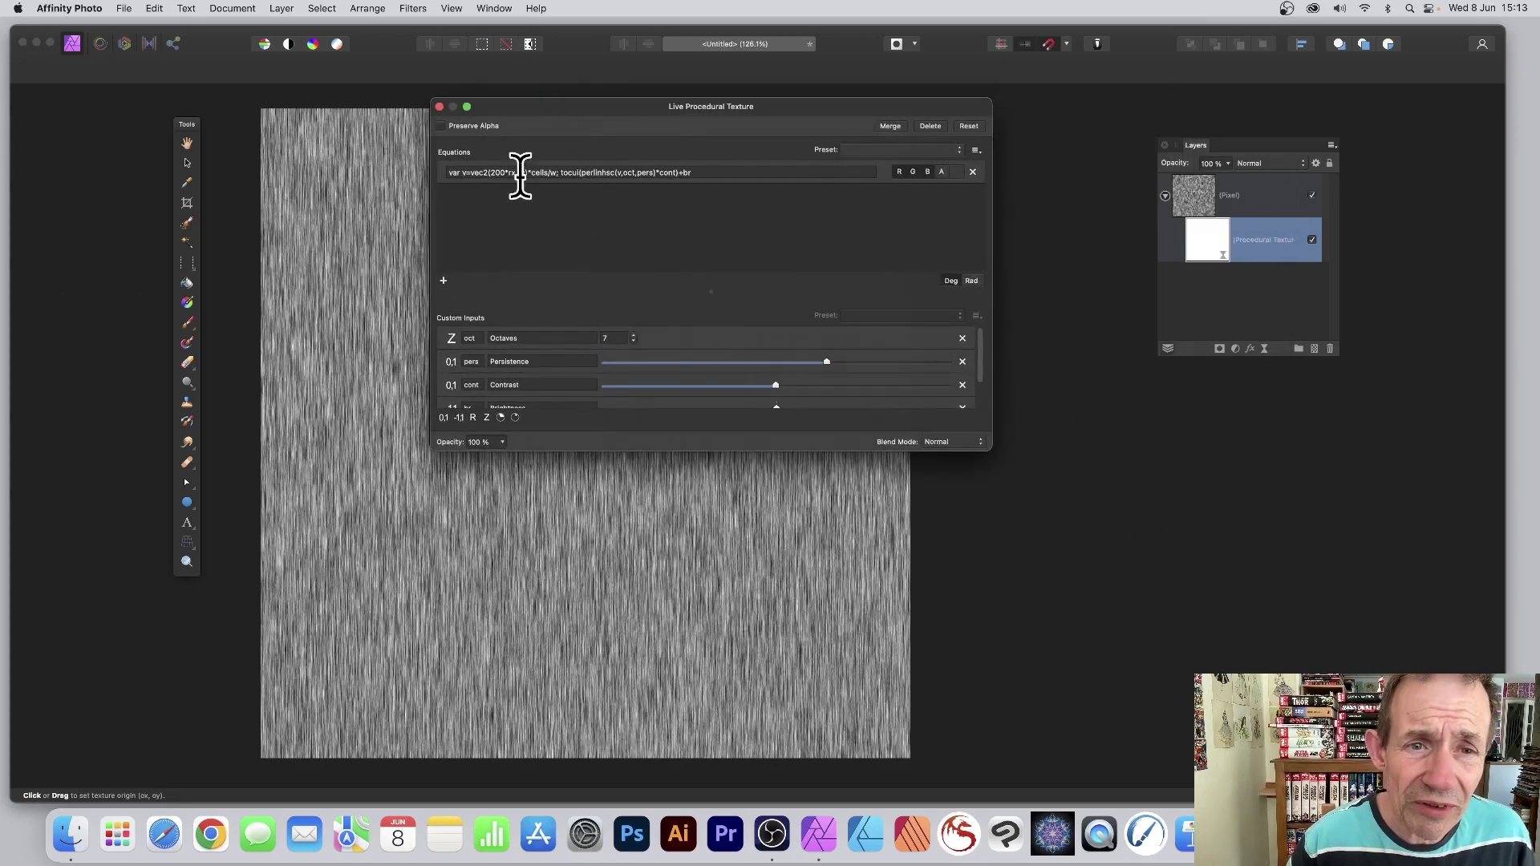
double_click(497, 173)
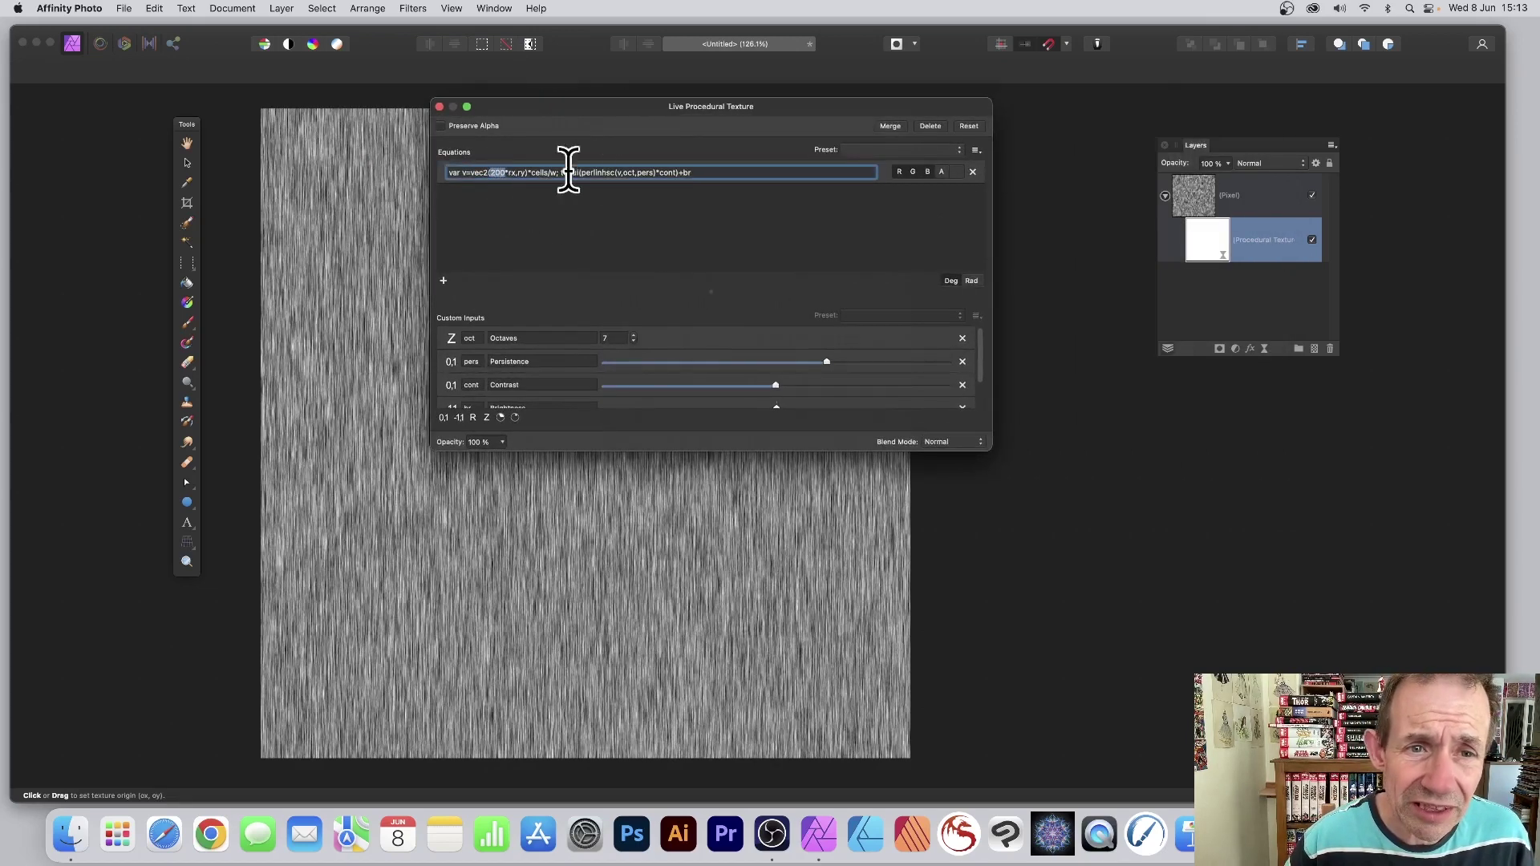
text(3)
key(Return)
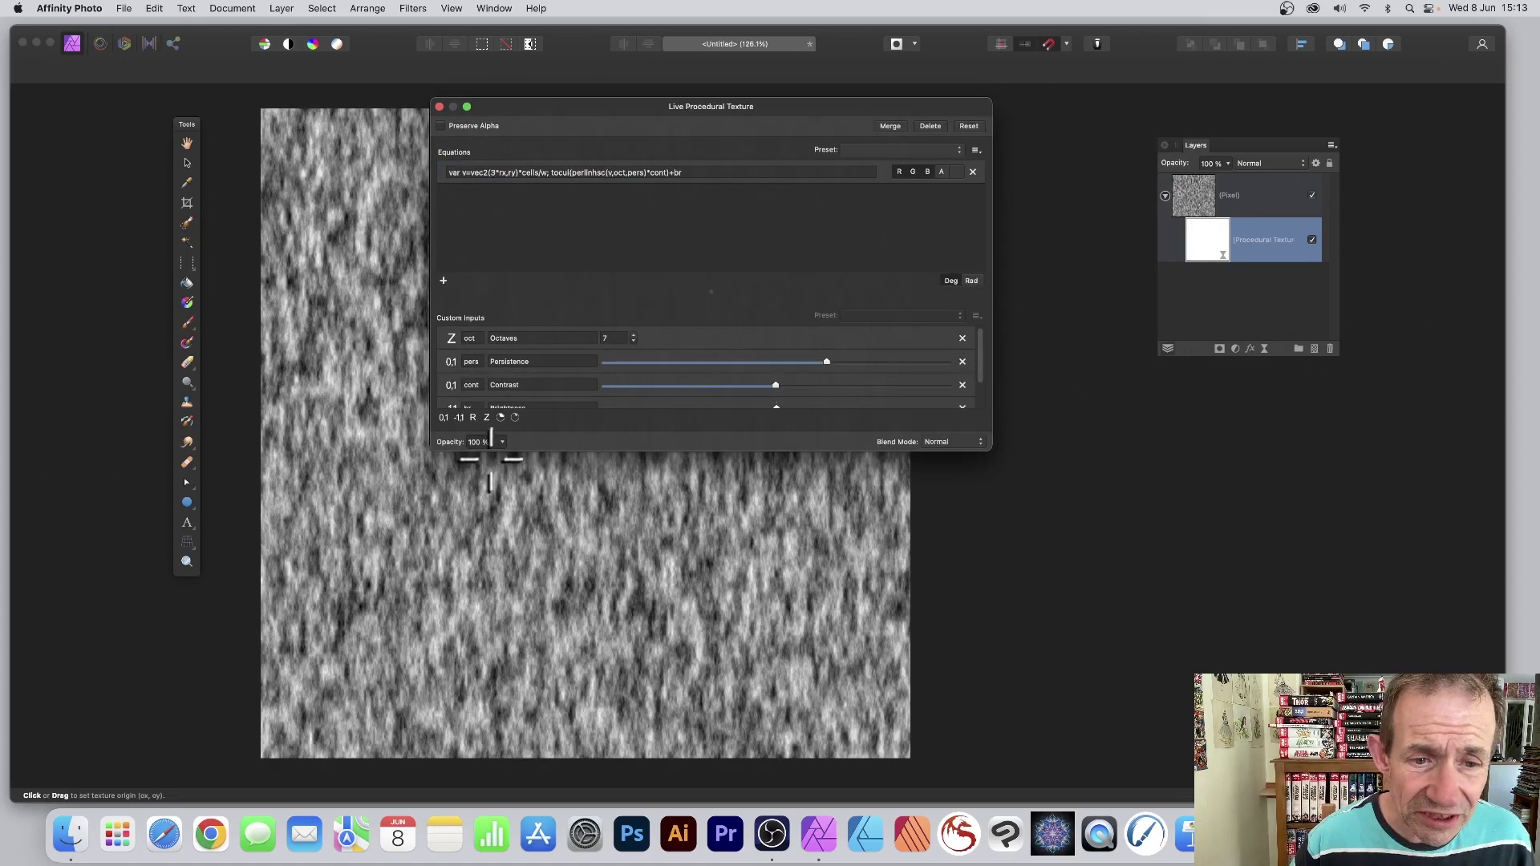
- Add a real-number custom input 'a' with a value of 10
drag(502, 451, 502, 591)
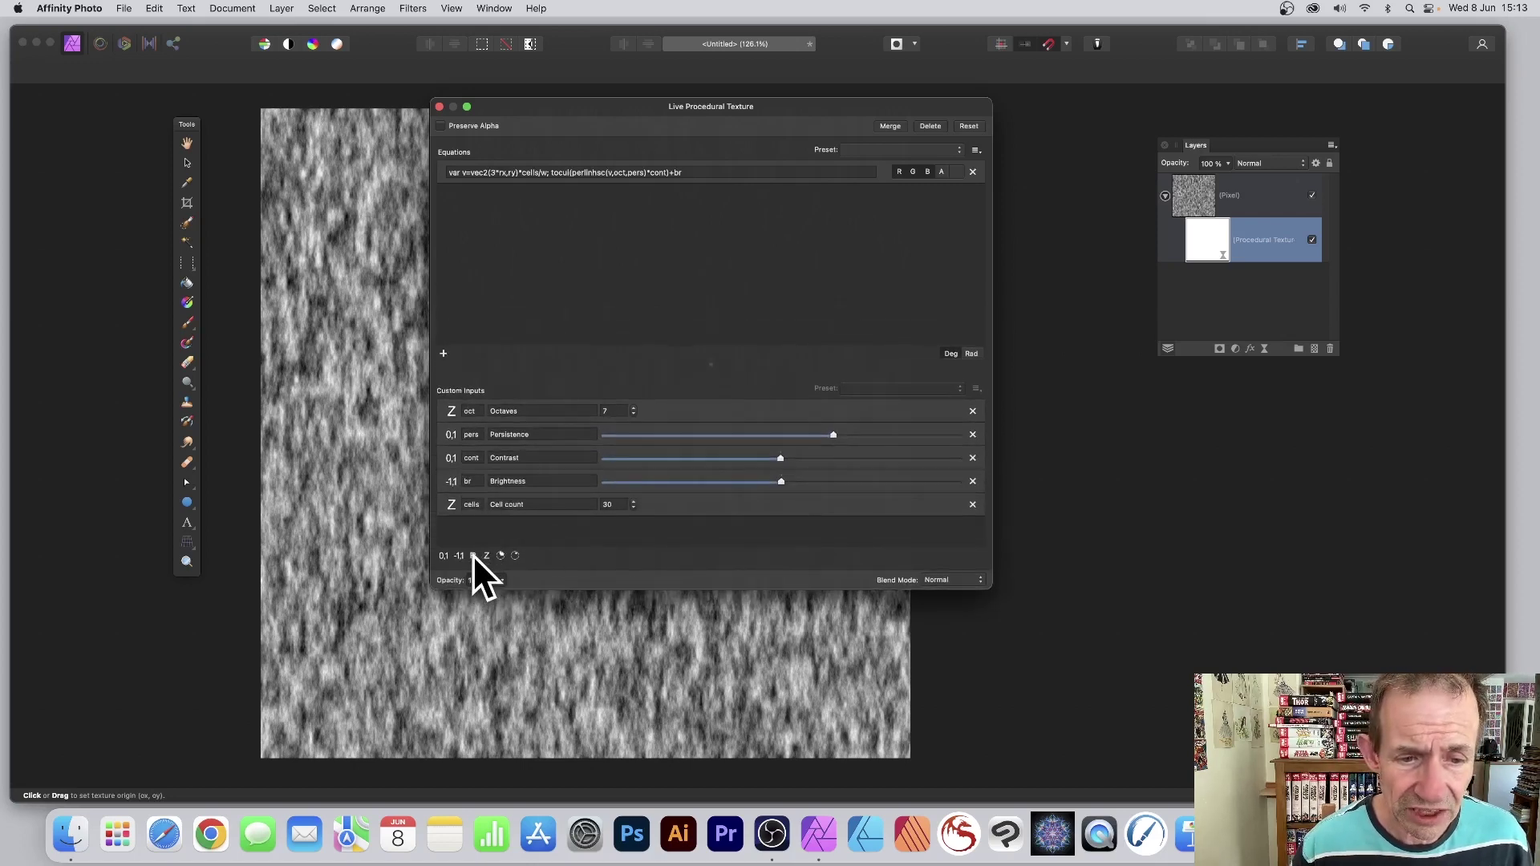
click(473, 555)
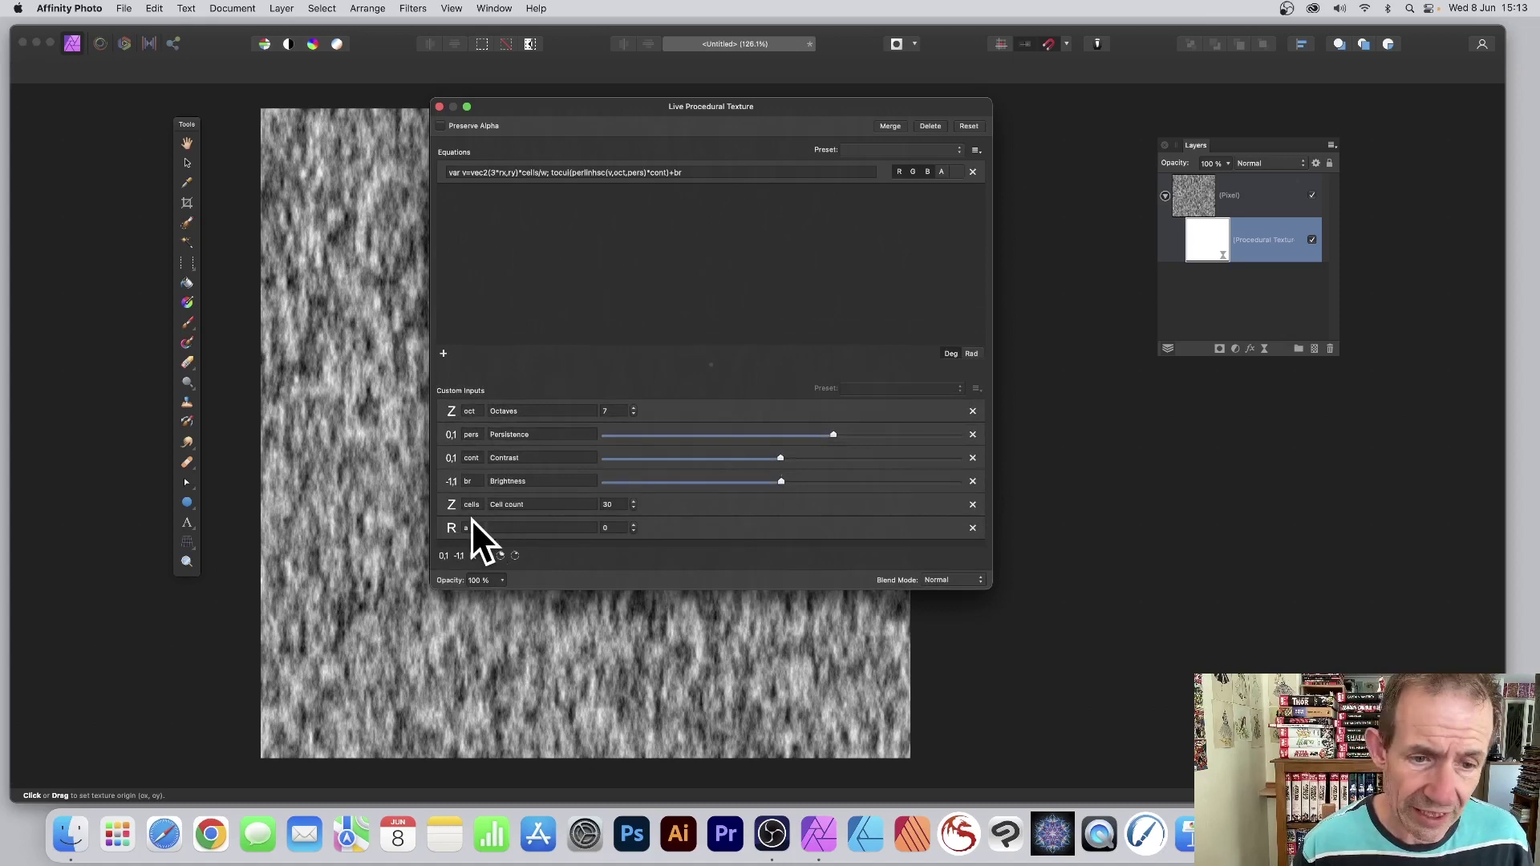
click(615, 528)
text(10)
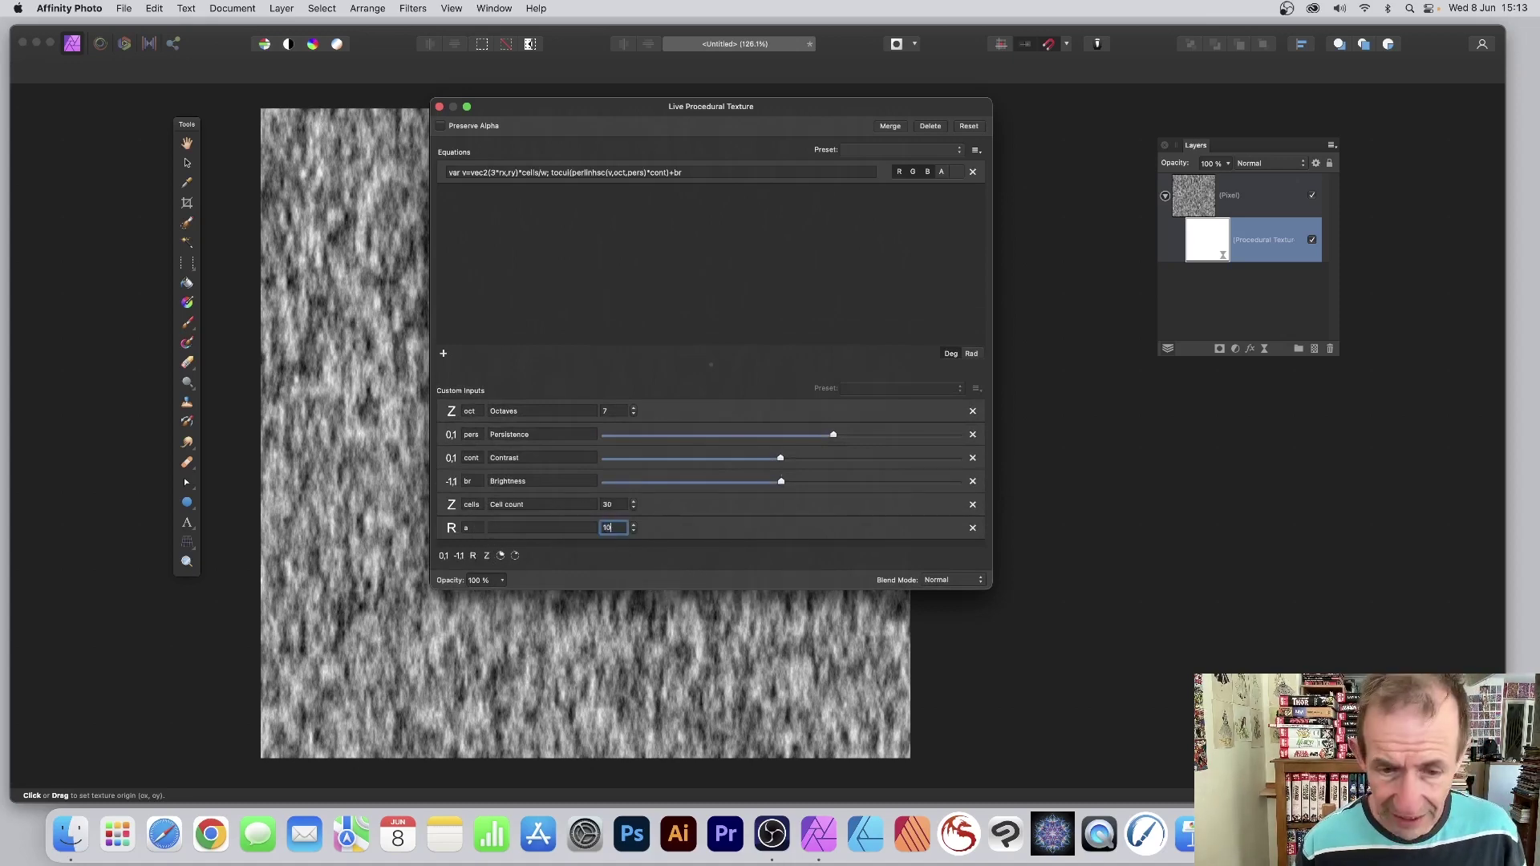
key(Tab)
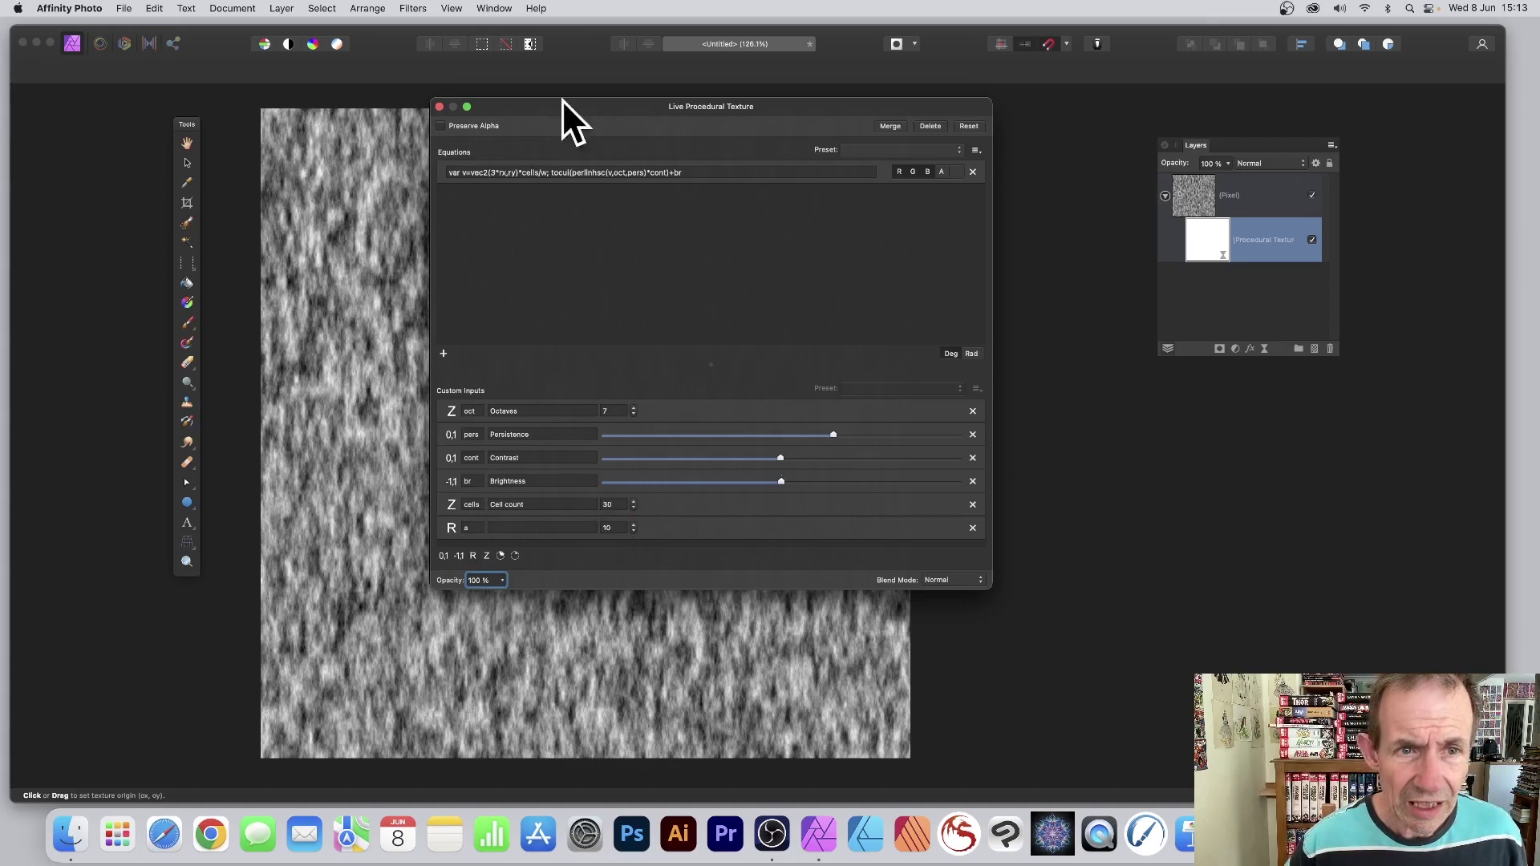
- Replace the fixed 3 multiplier with 'a', giving vec2(a*rx,ry)
click(495, 172)
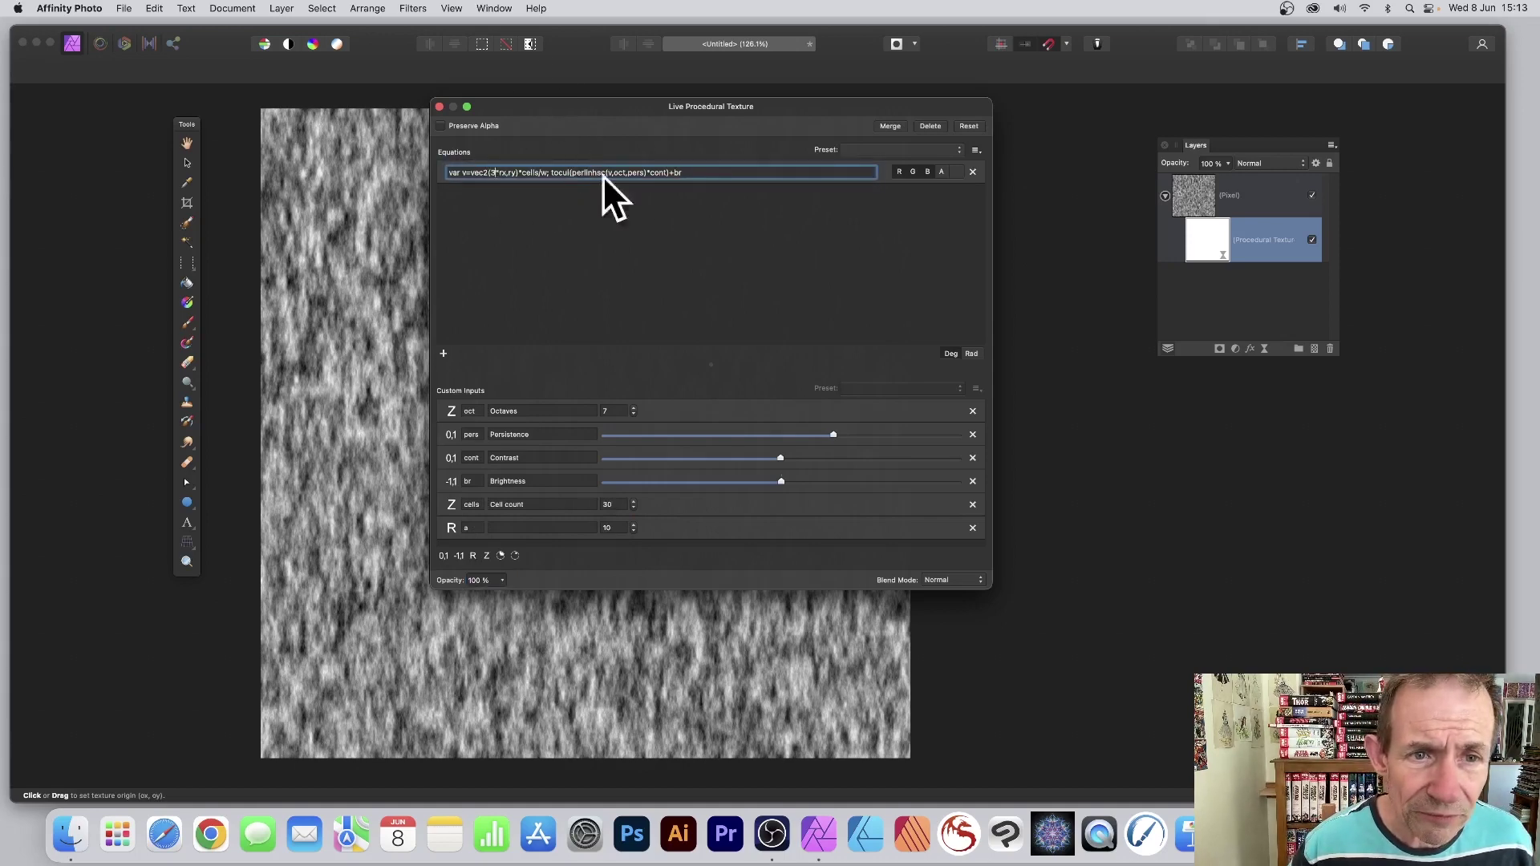
key(BackSpace)
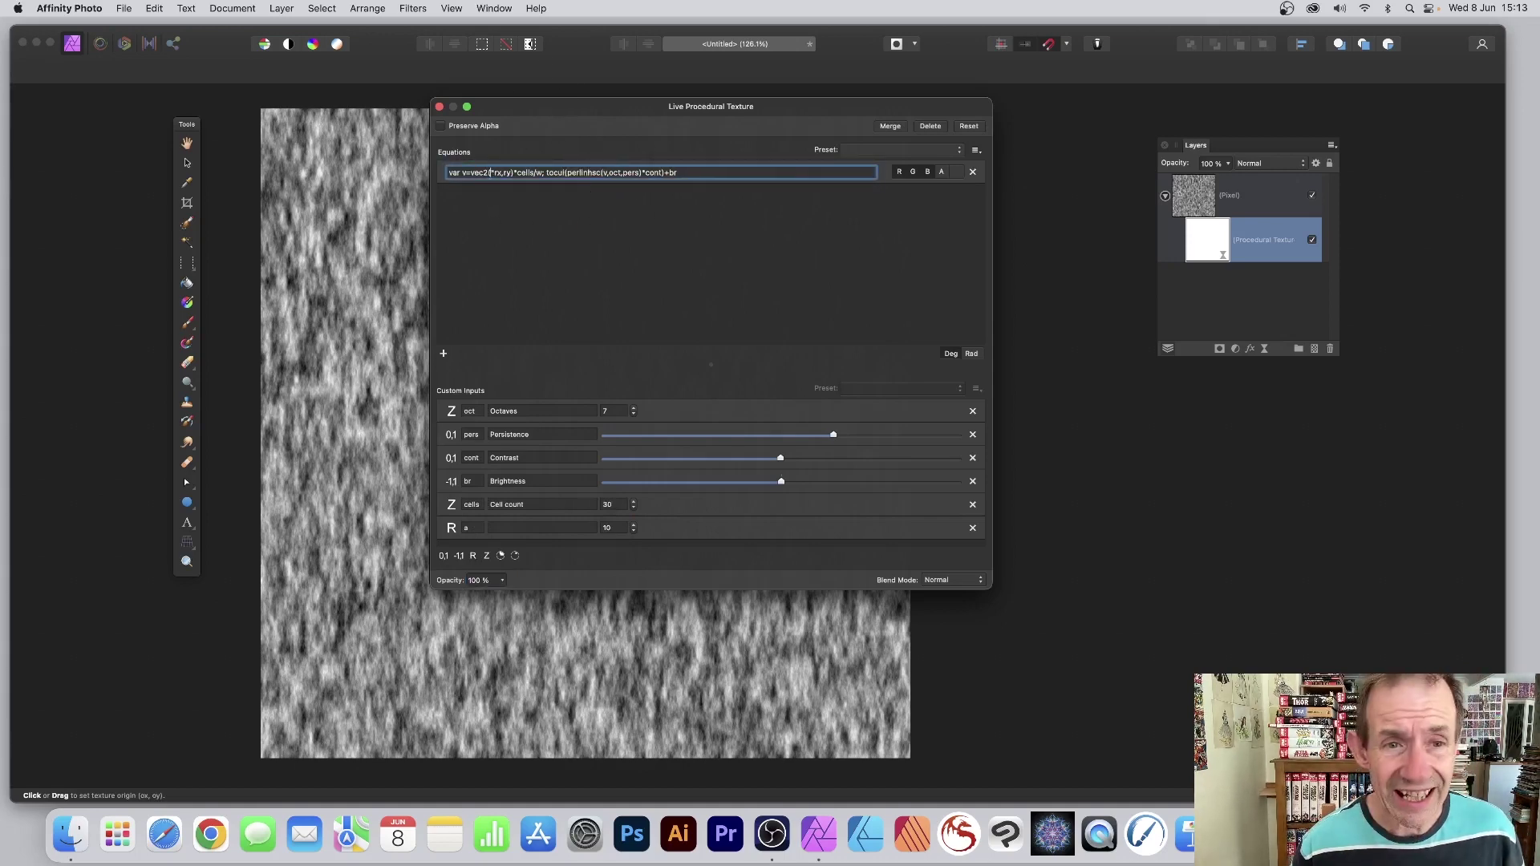
text(a)
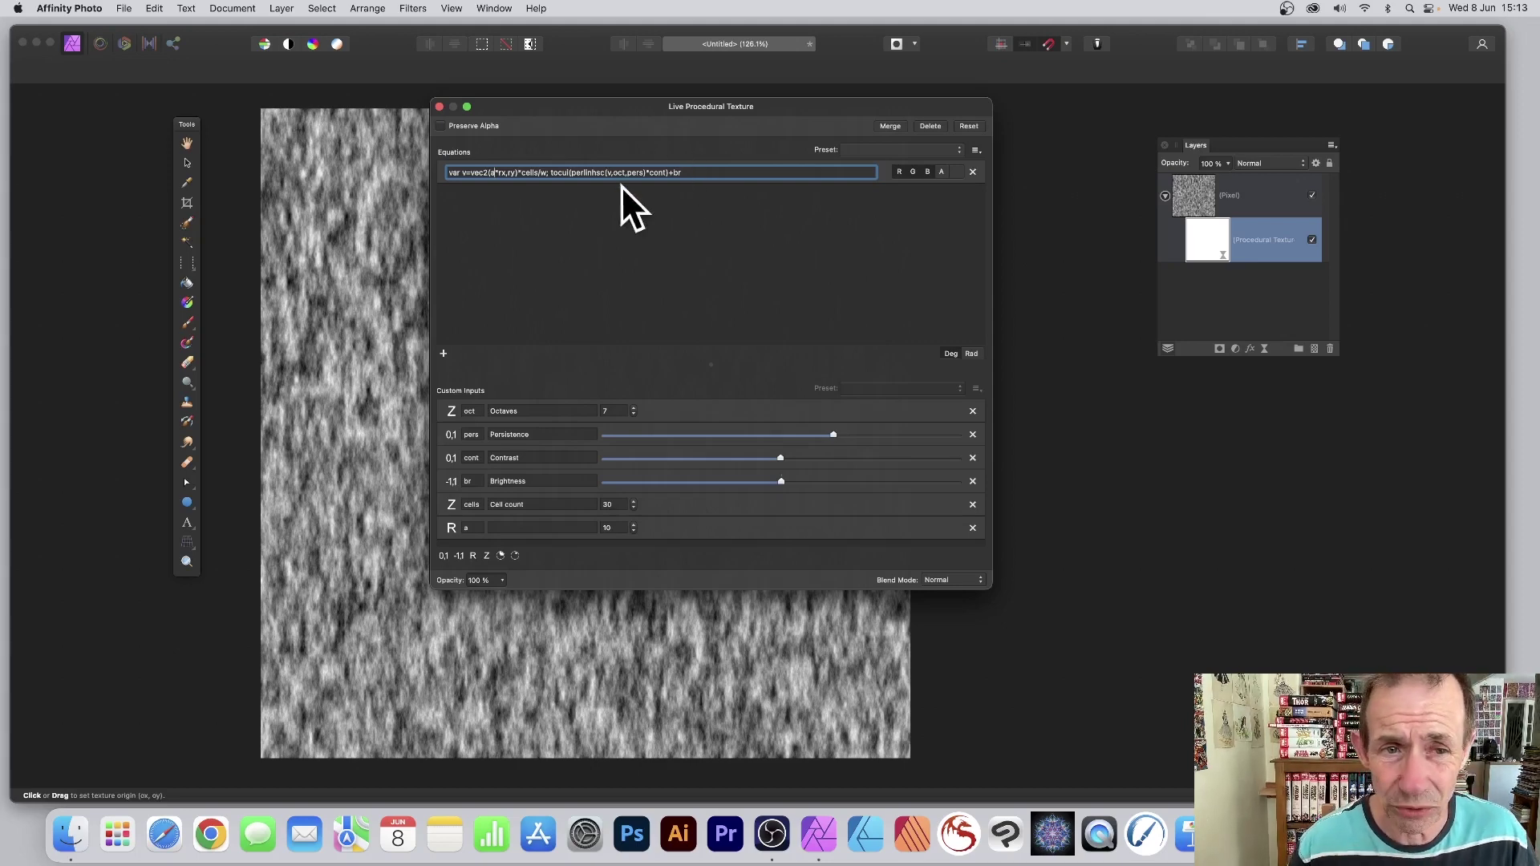
key(Return)
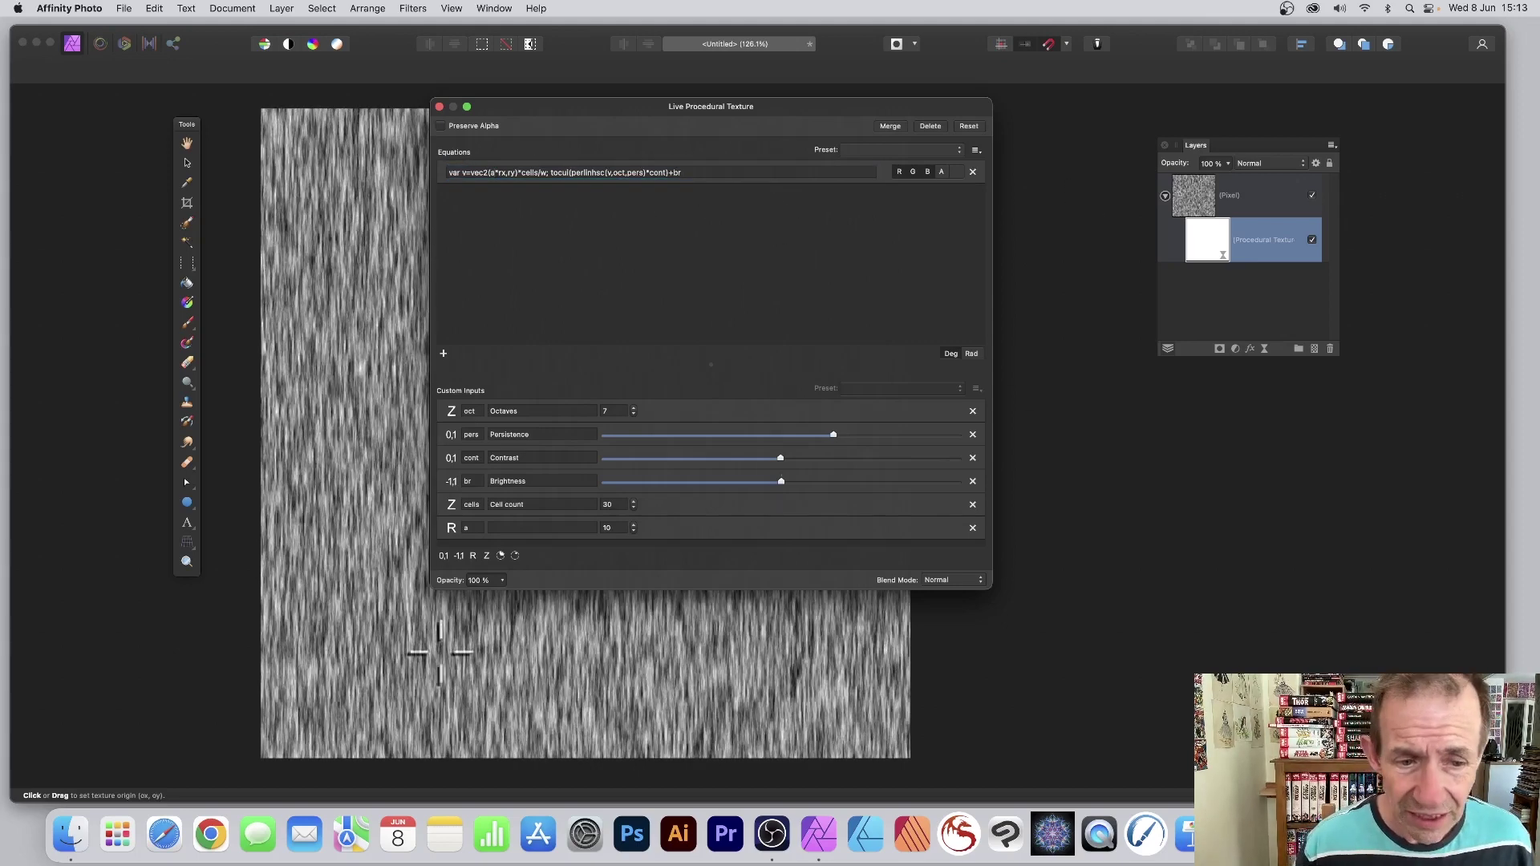
- Raise input 'a' to 27 for finer vertical streaks
click(634, 524)
click(634, 524)
click(634, 525)
click(634, 525)
click(633, 525)
click(634, 525)
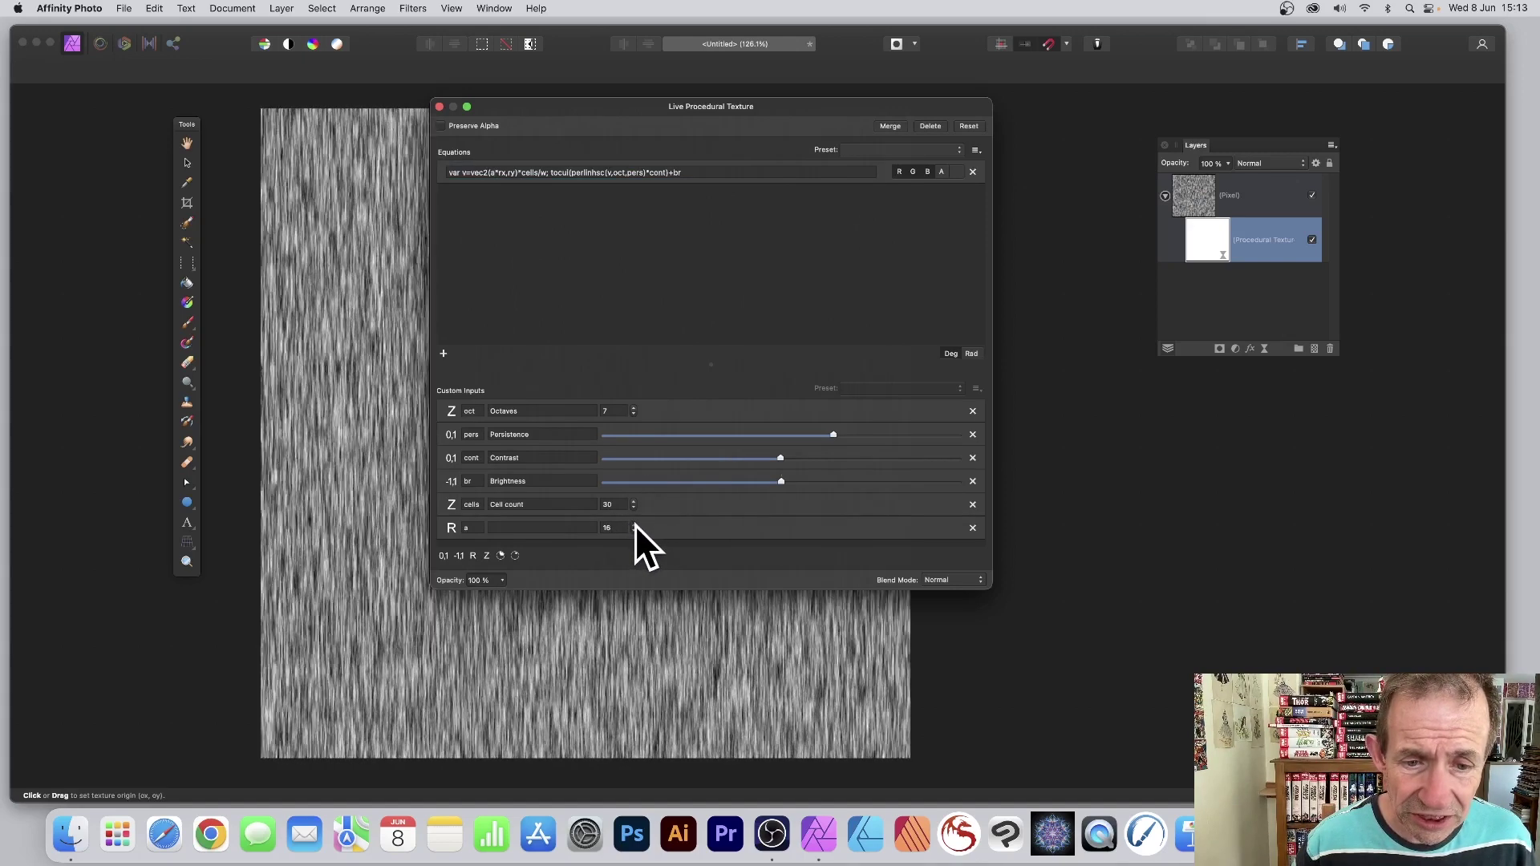
click(634, 525)
click(634, 525)
click(634, 524)
click(632, 526)
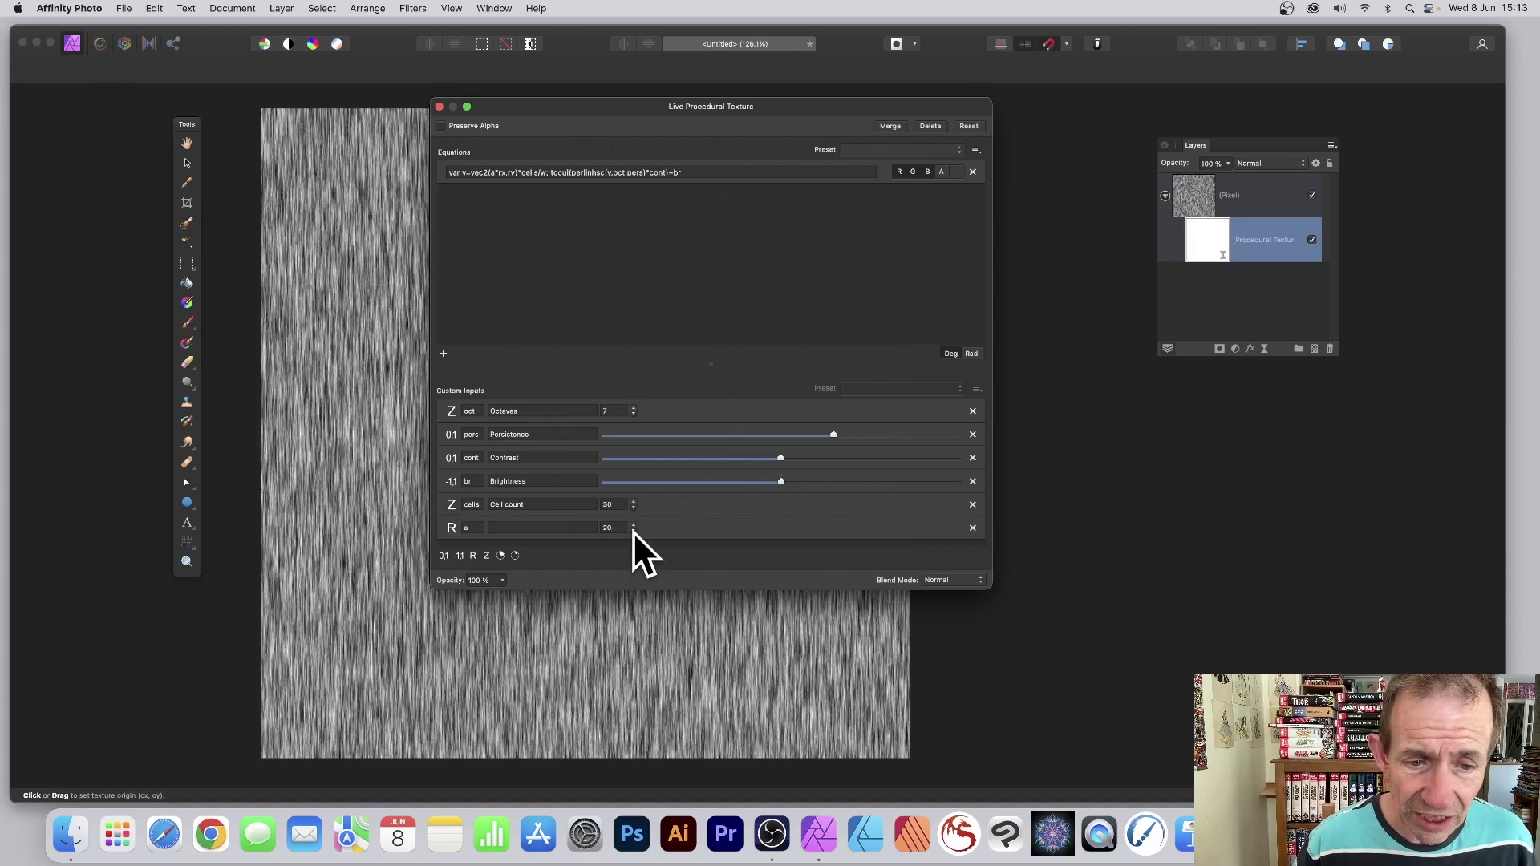
click(633, 528)
click(633, 525)
click(633, 524)
click(634, 524)
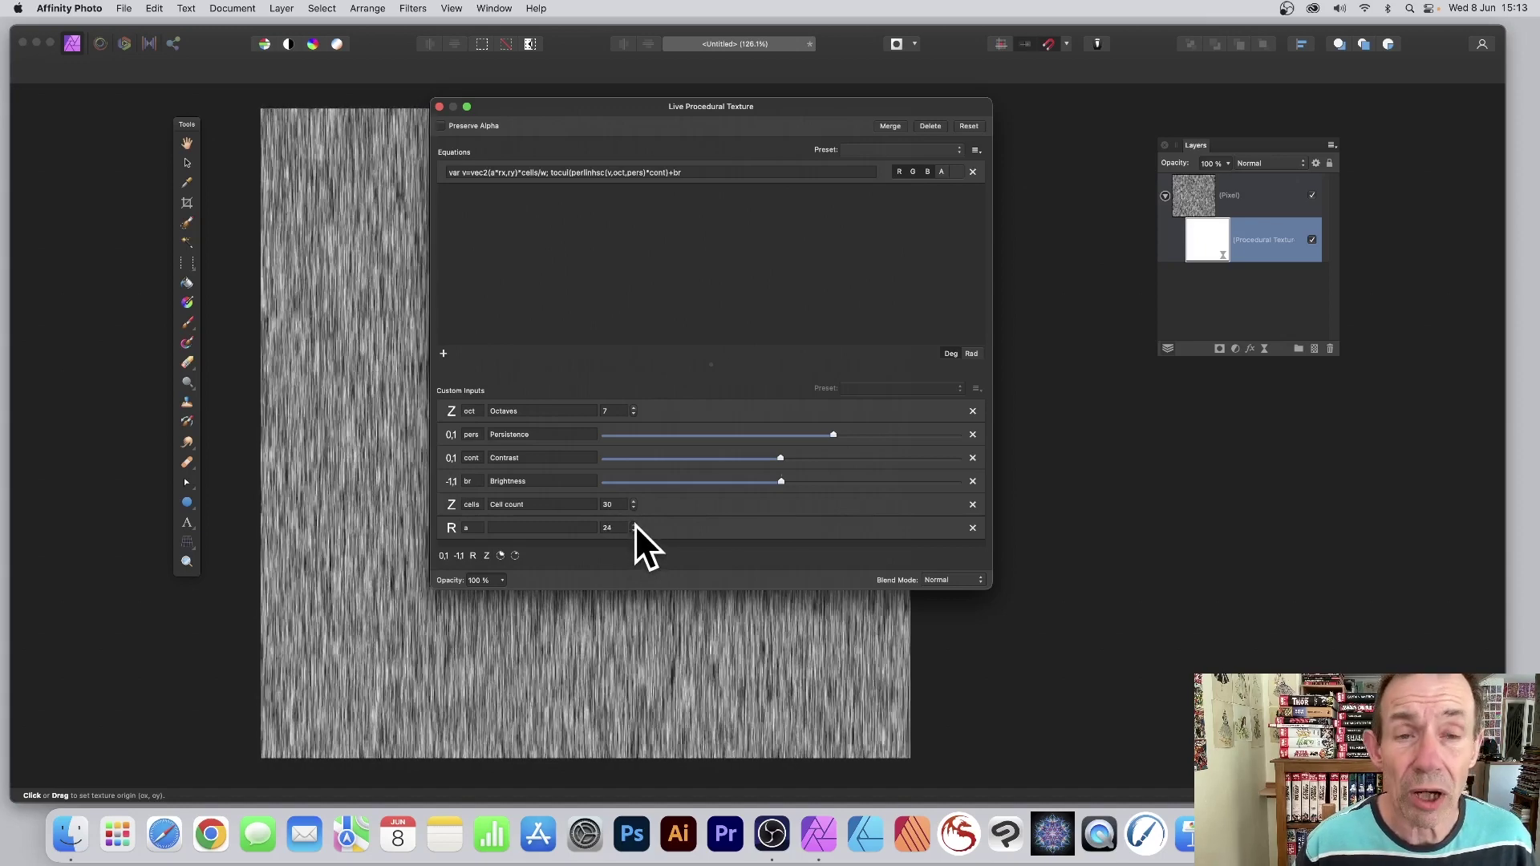
click(634, 524)
click(634, 525)
click(633, 524)
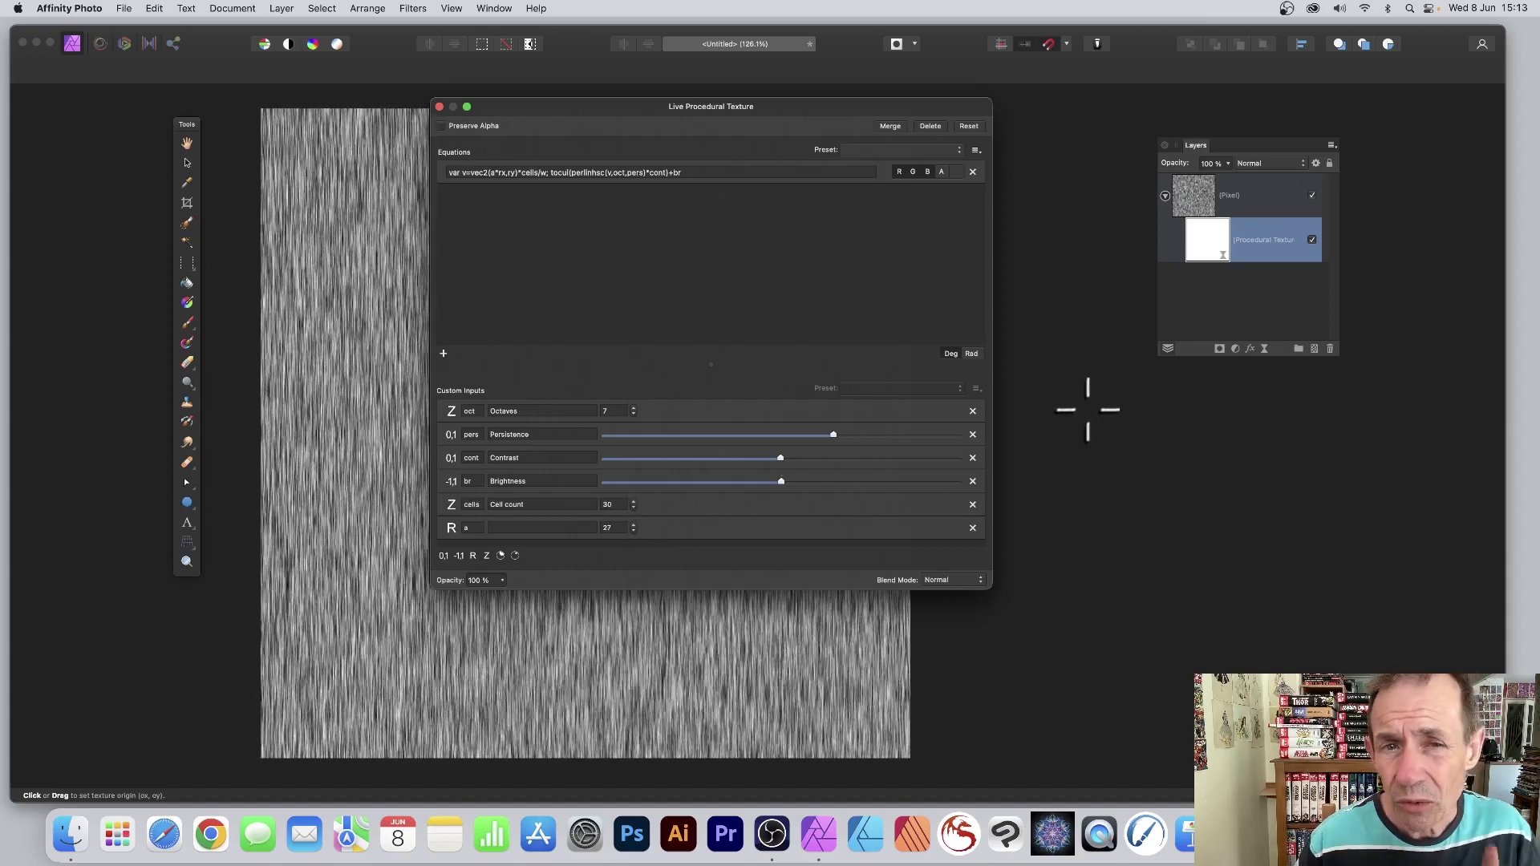
- Reopen the Procedural Texture editor and enlarge it to show all equation rows
click(439, 106)
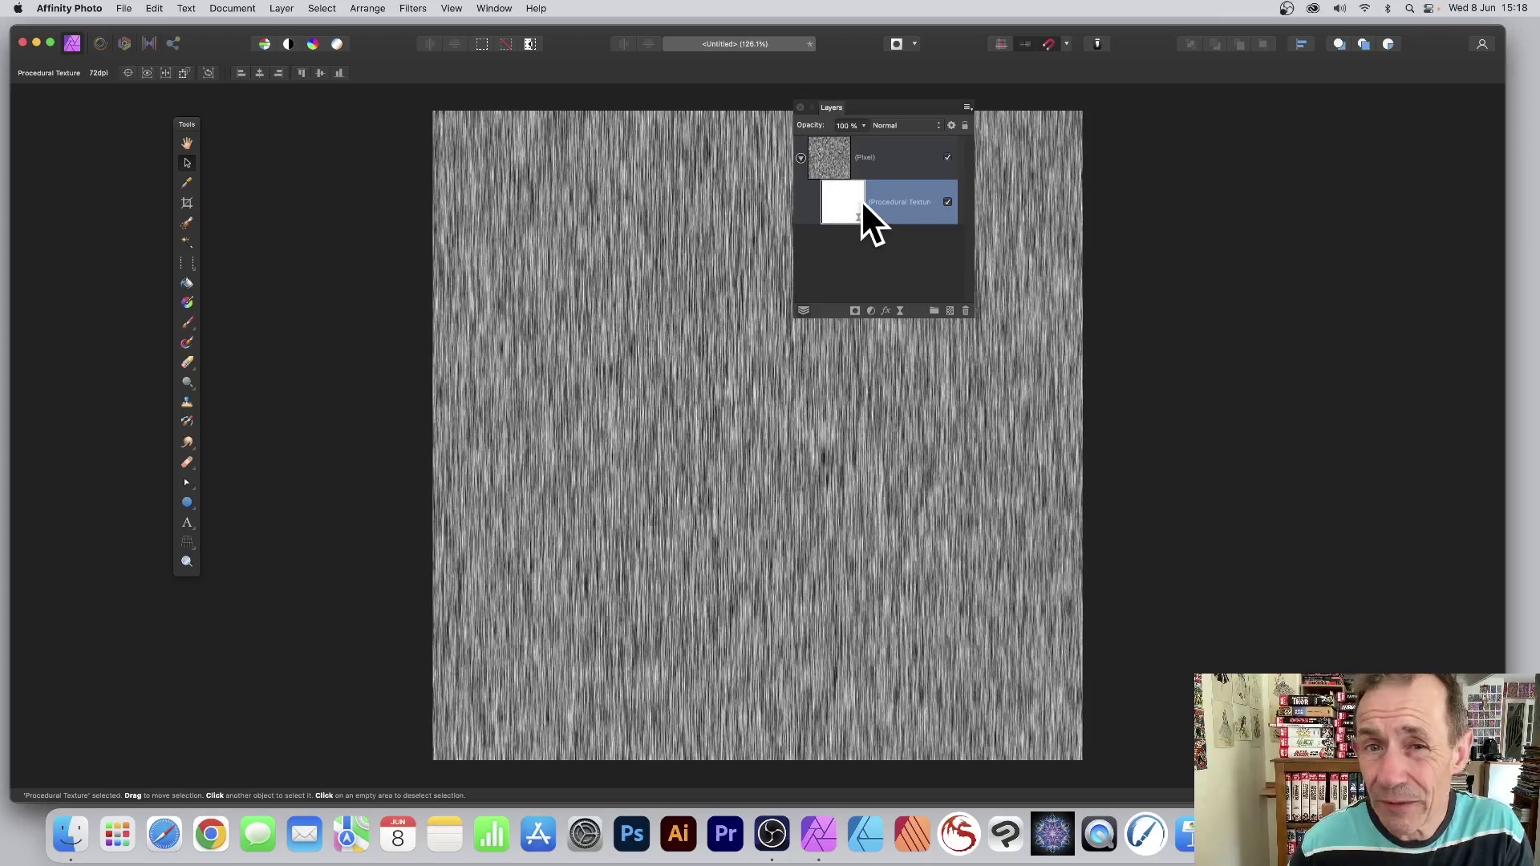
double_click(846, 200)
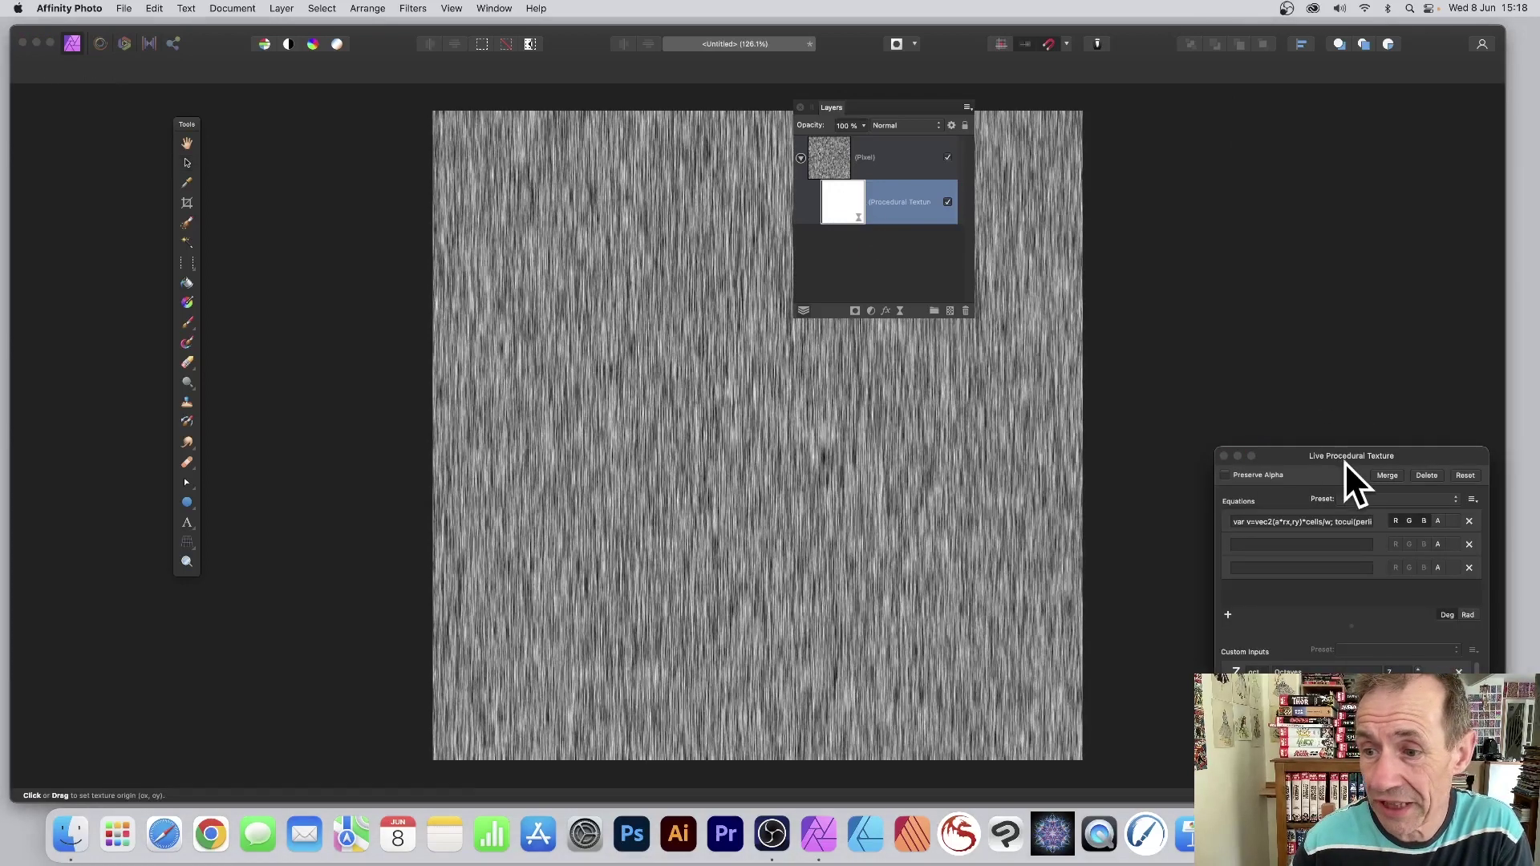
drag(1350, 457, 690, 154)
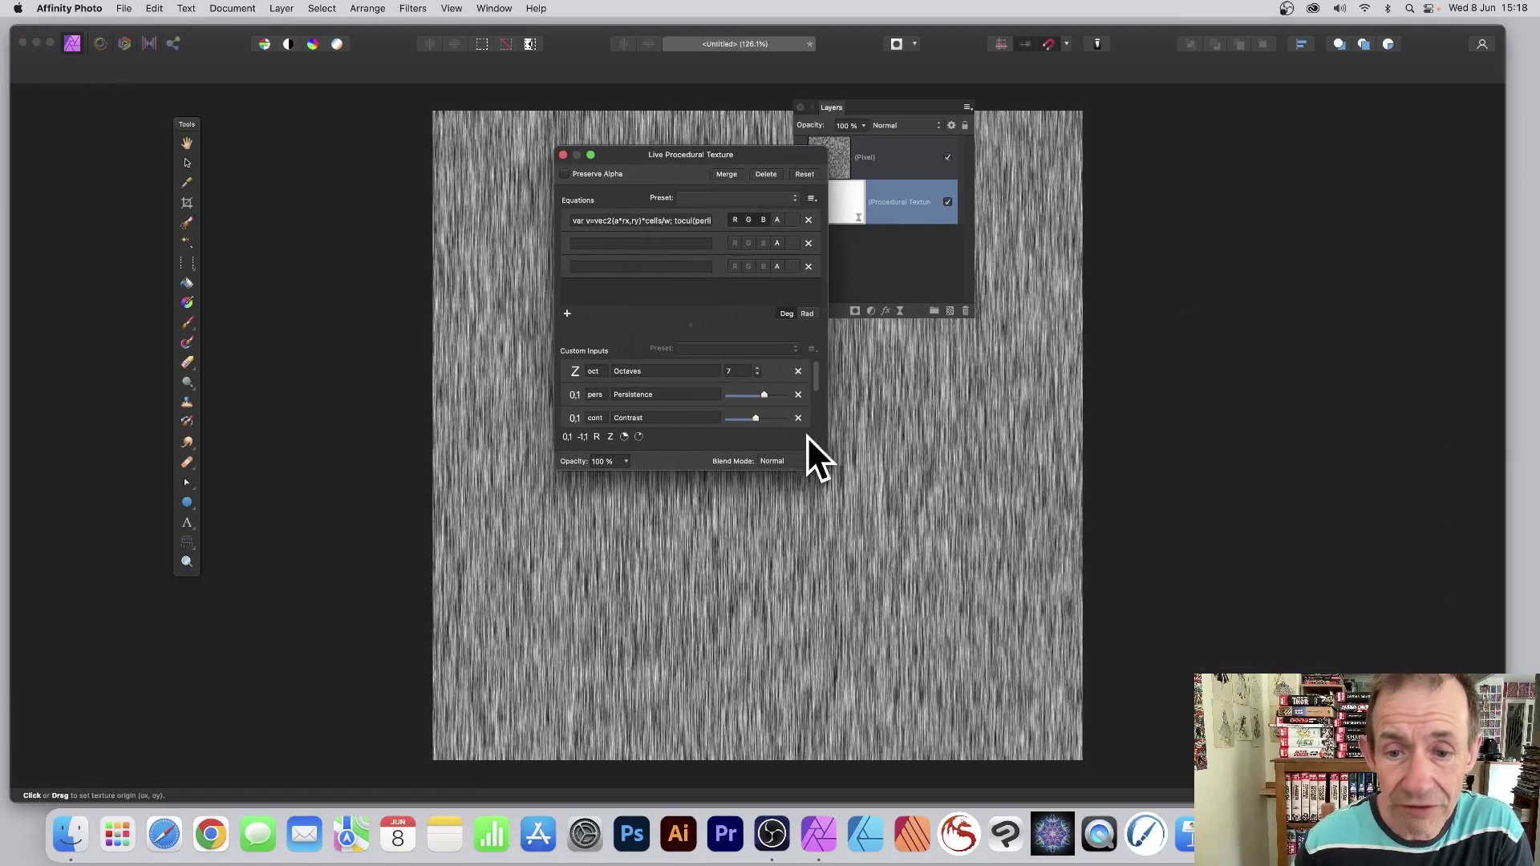
drag(824, 470, 1075, 511)
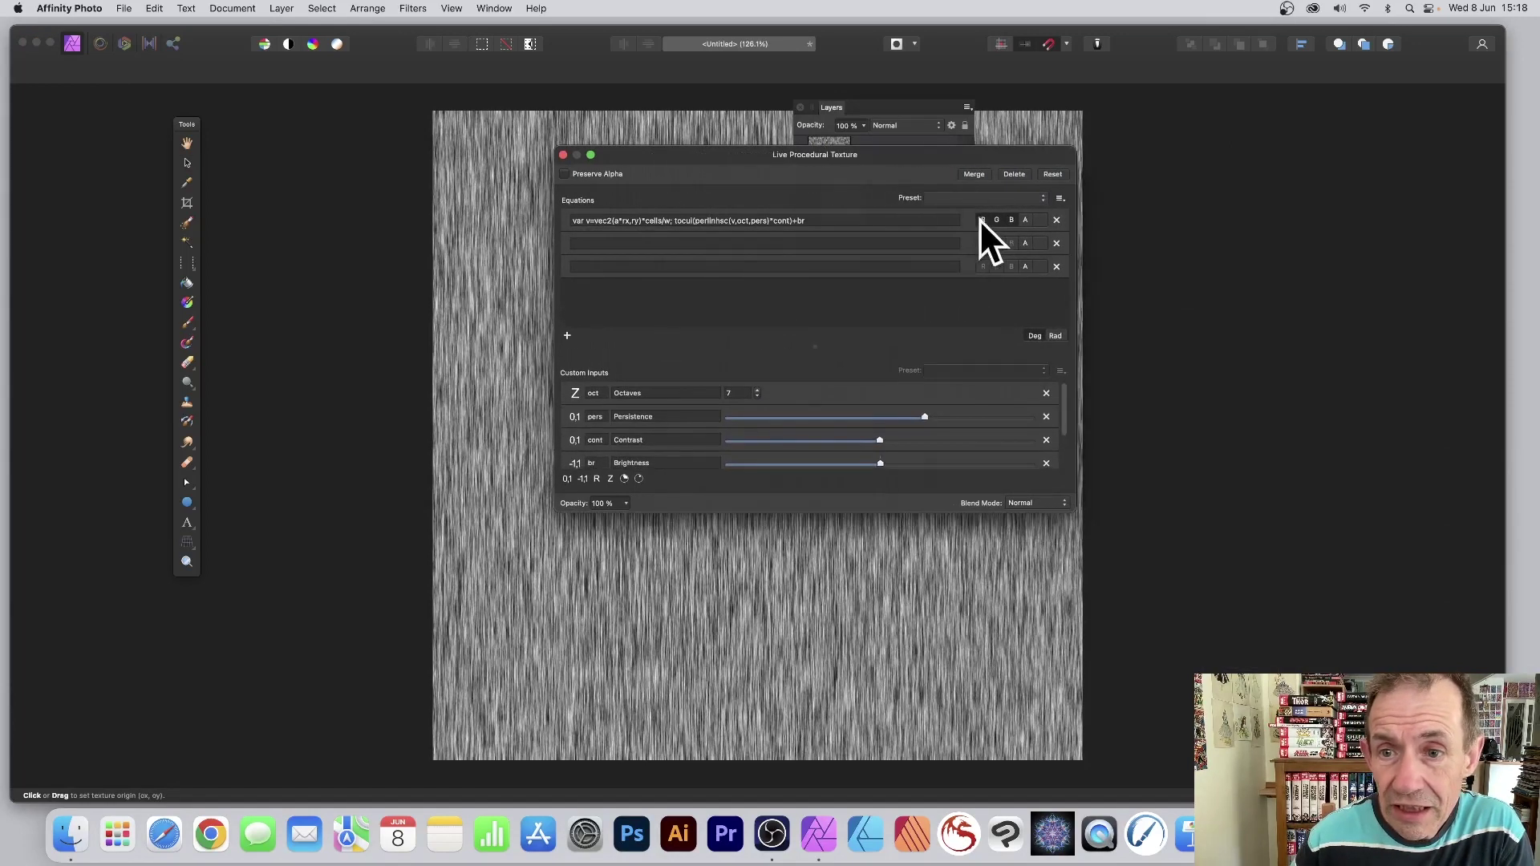
- Assign the three equation rows to the red, green and blue channels respectively
click(998, 220)
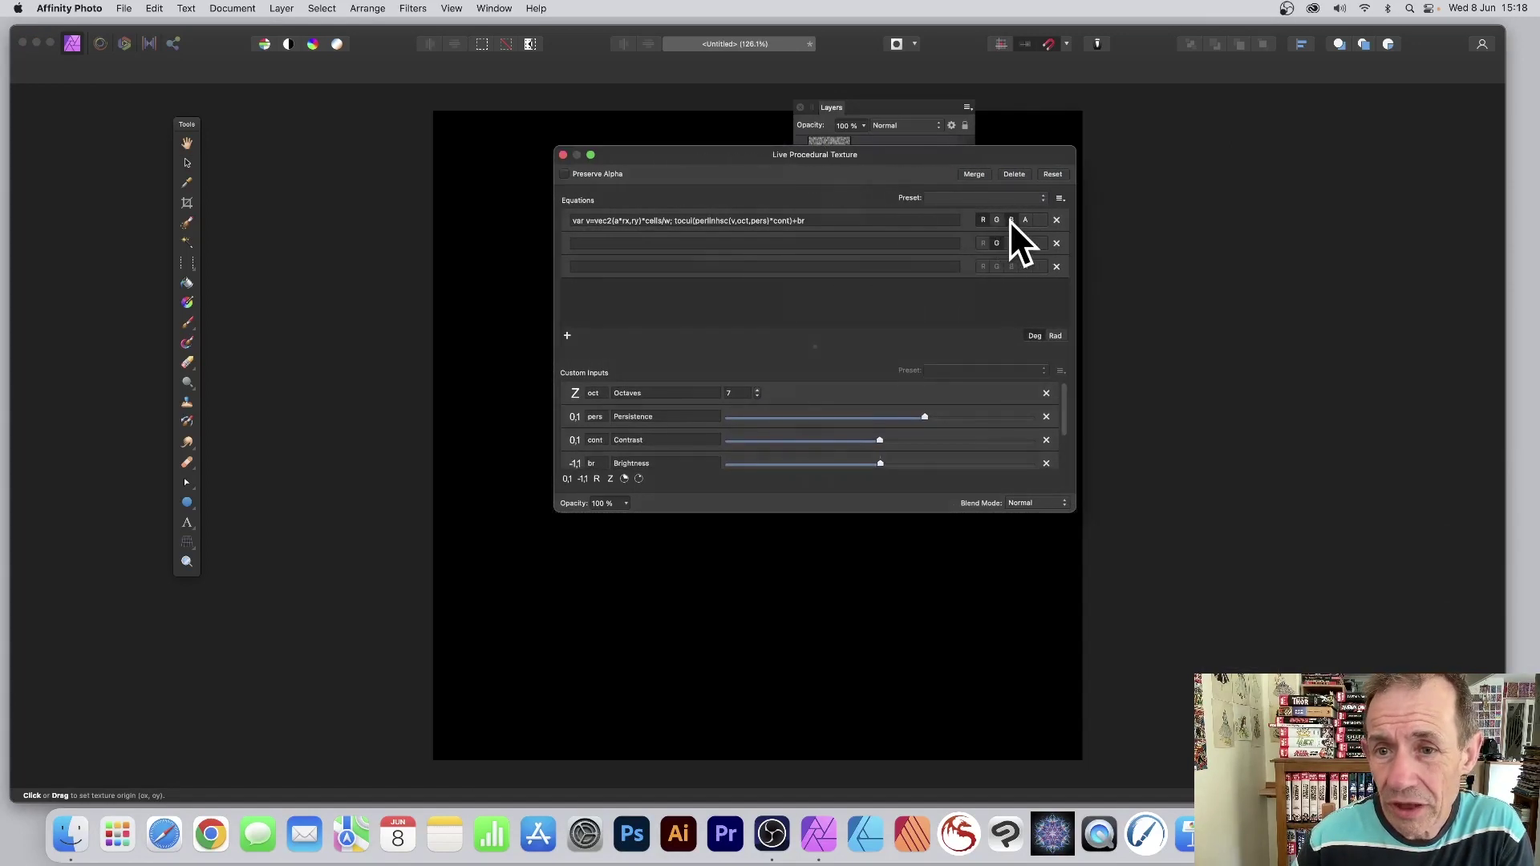
click(1011, 219)
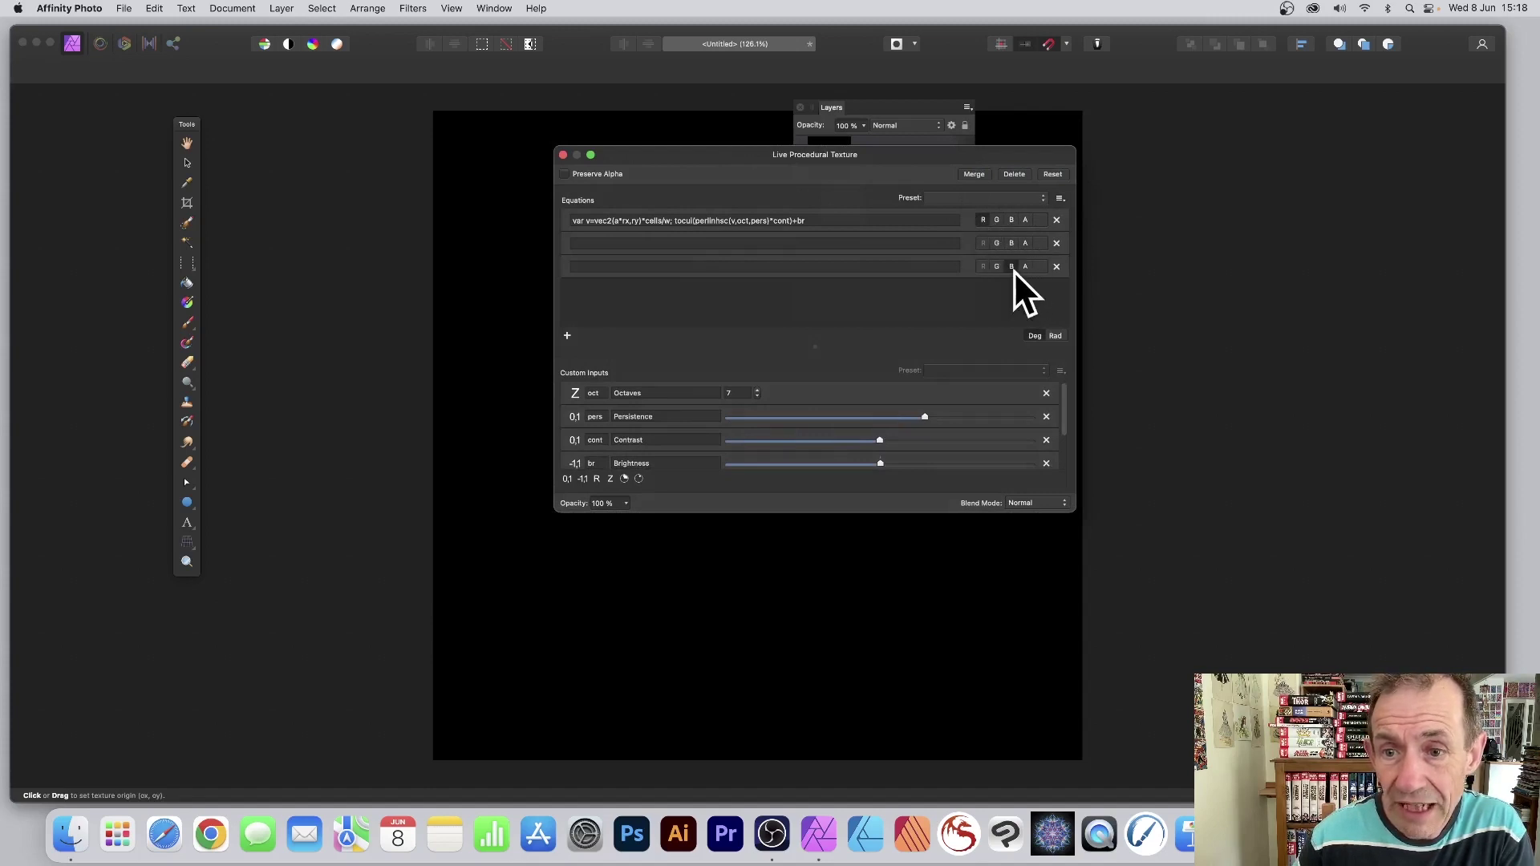
click(1012, 269)
click(998, 245)
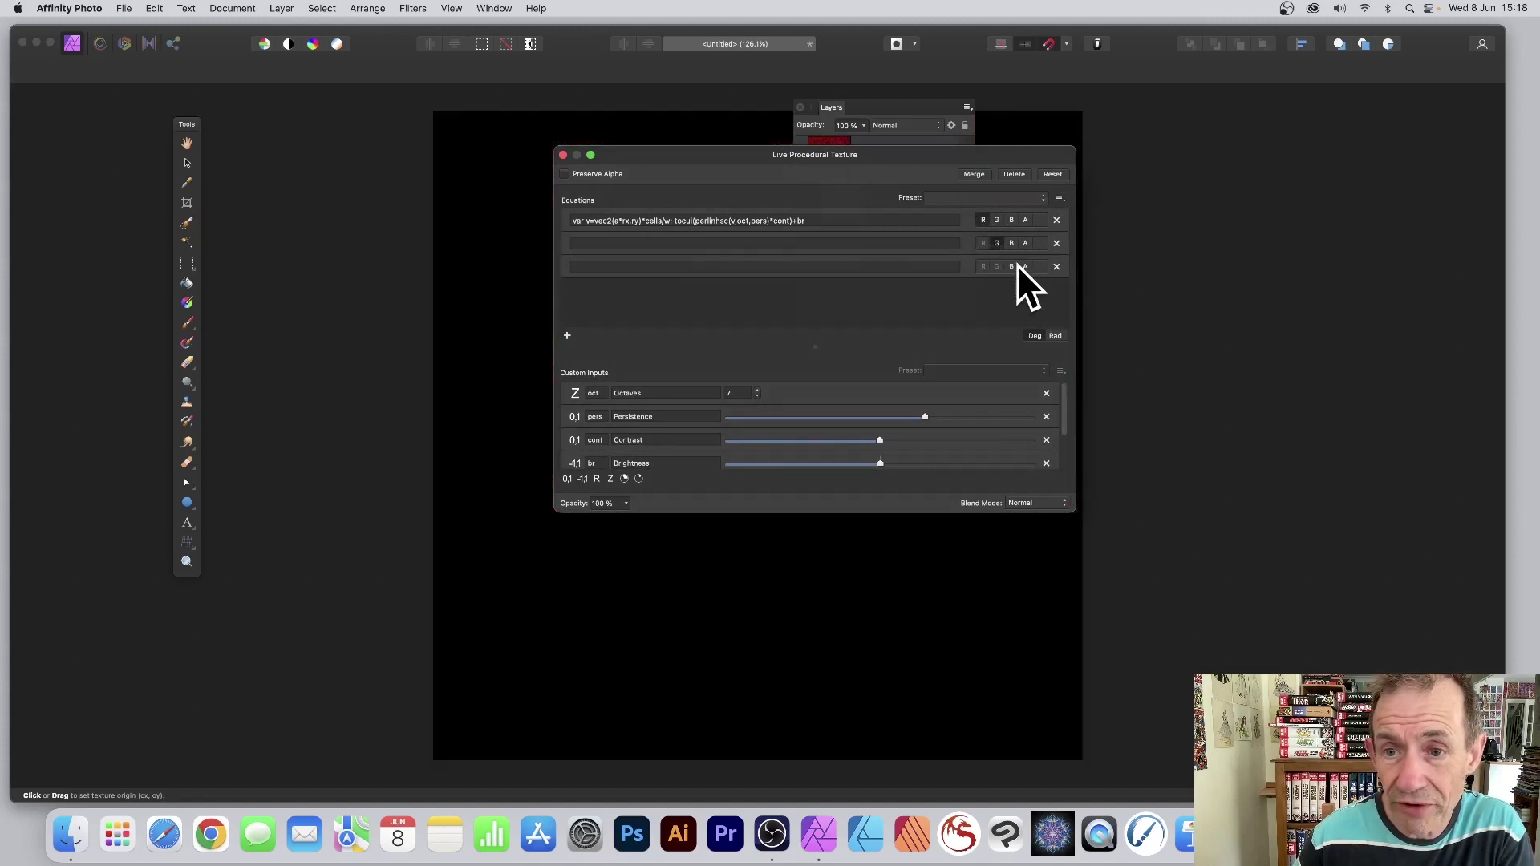
click(1012, 266)
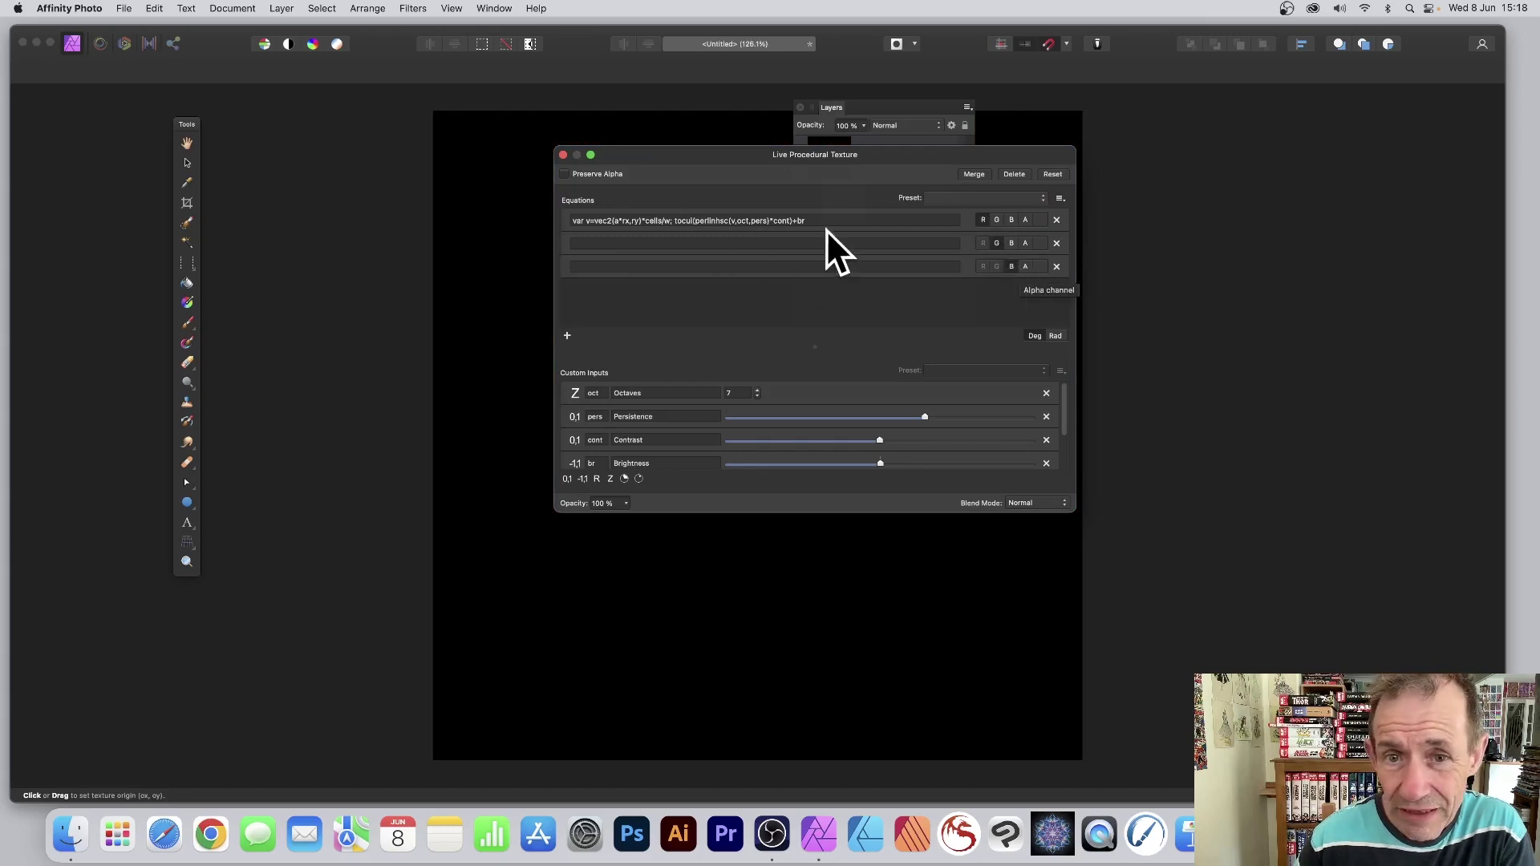
drag(818, 222, 576, 213)
- Copy the first equation into the empty second and third equation rows
key(super+c)
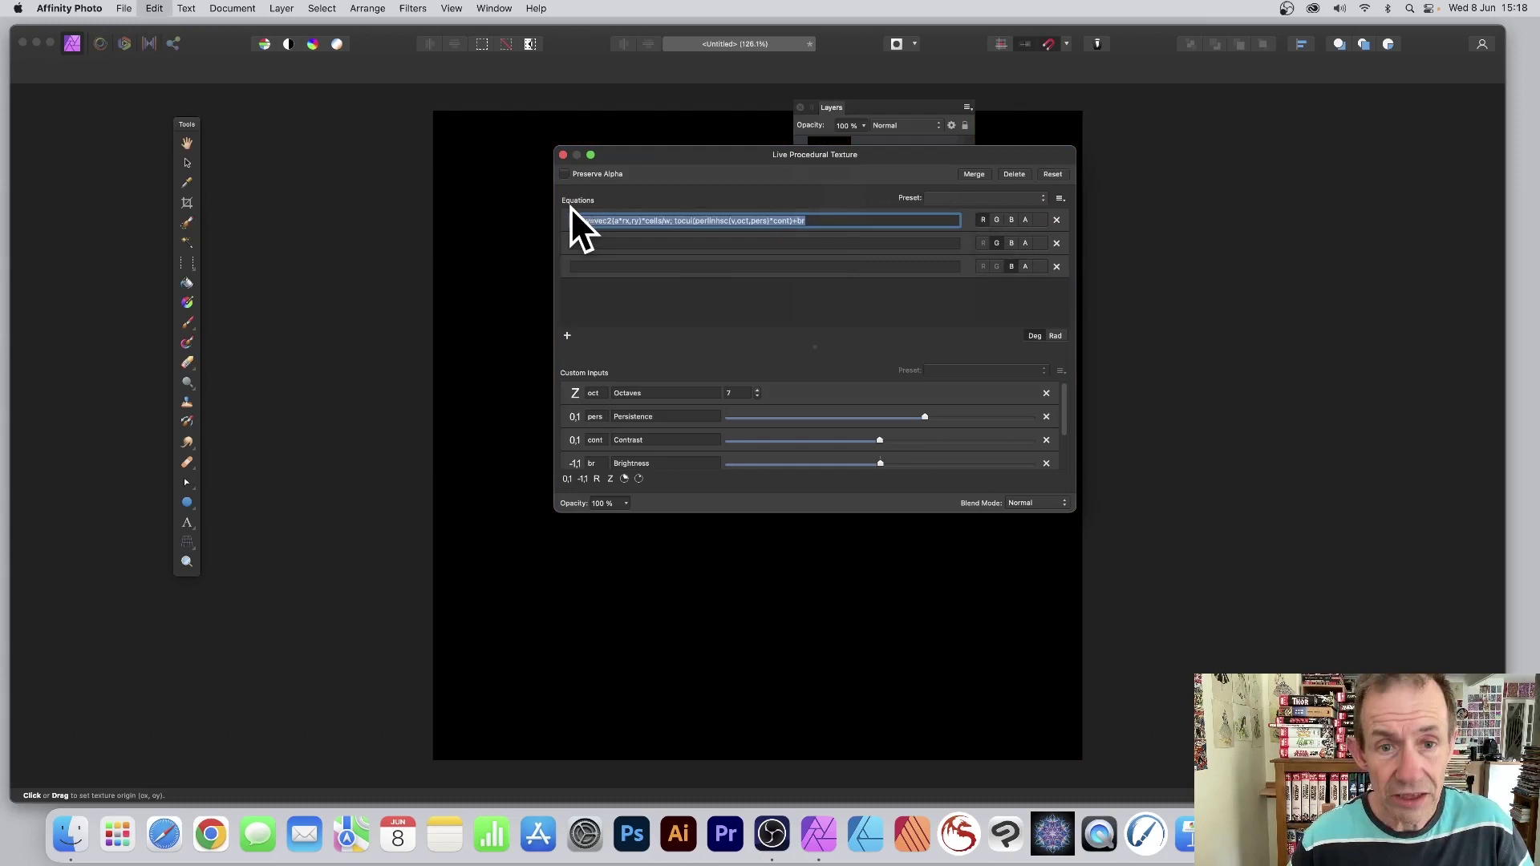
click(602, 243)
key(super+v)
key(Return)
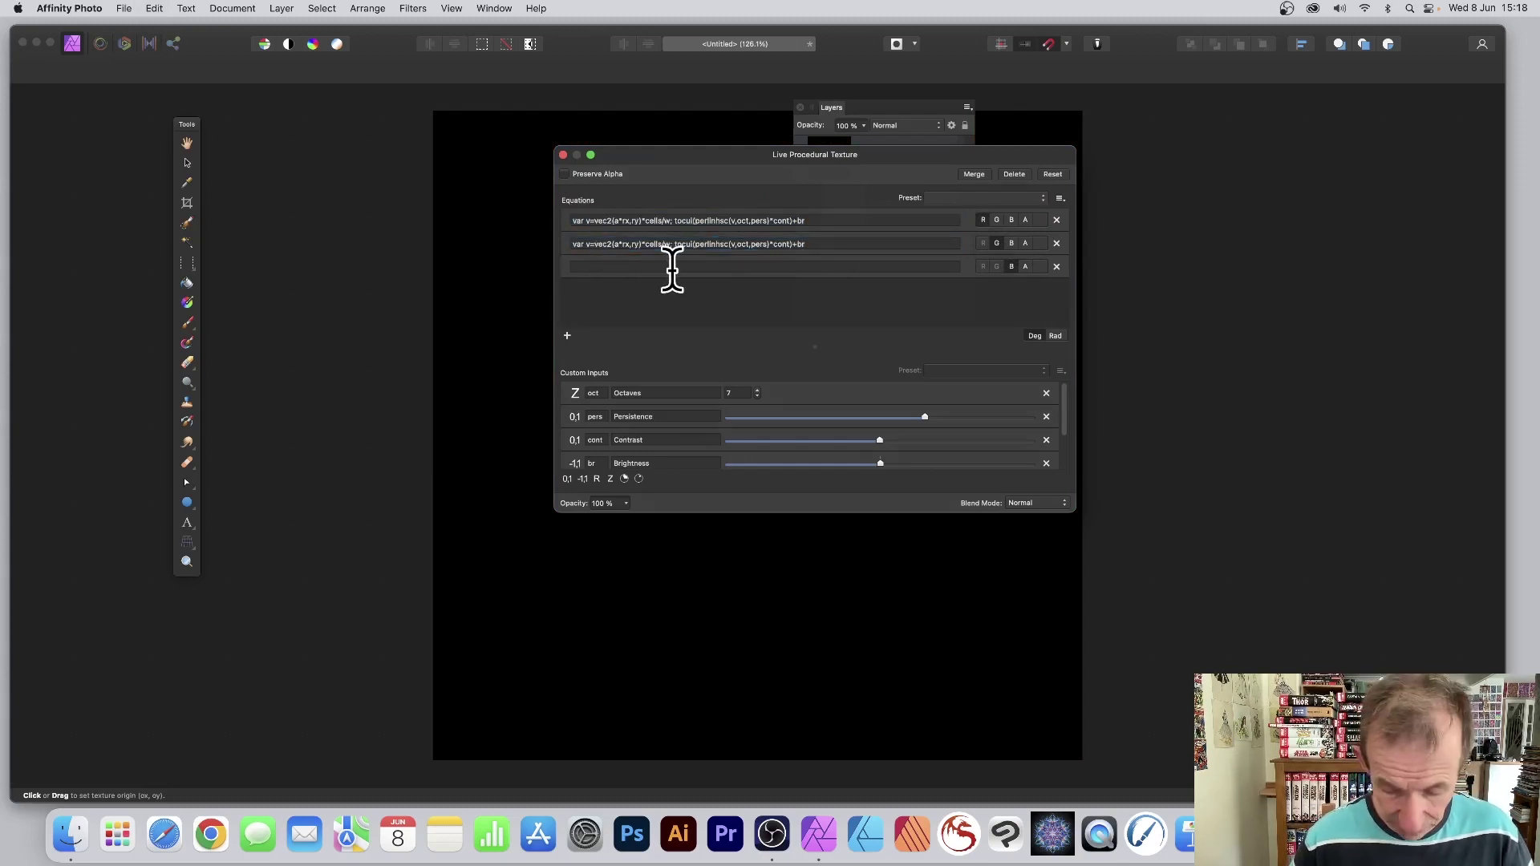
click(615, 265)
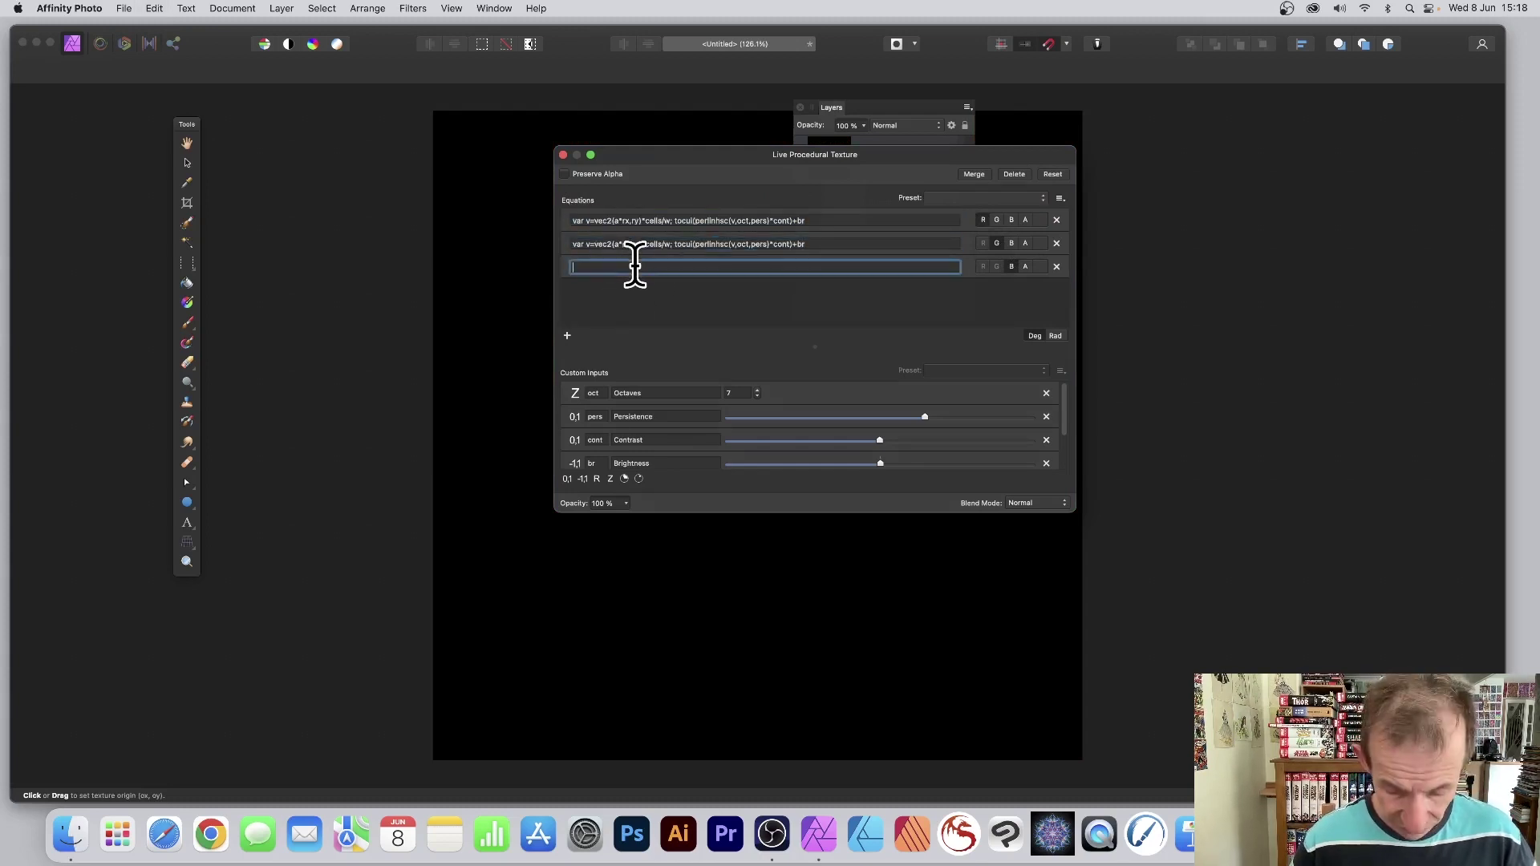
key(super+v)
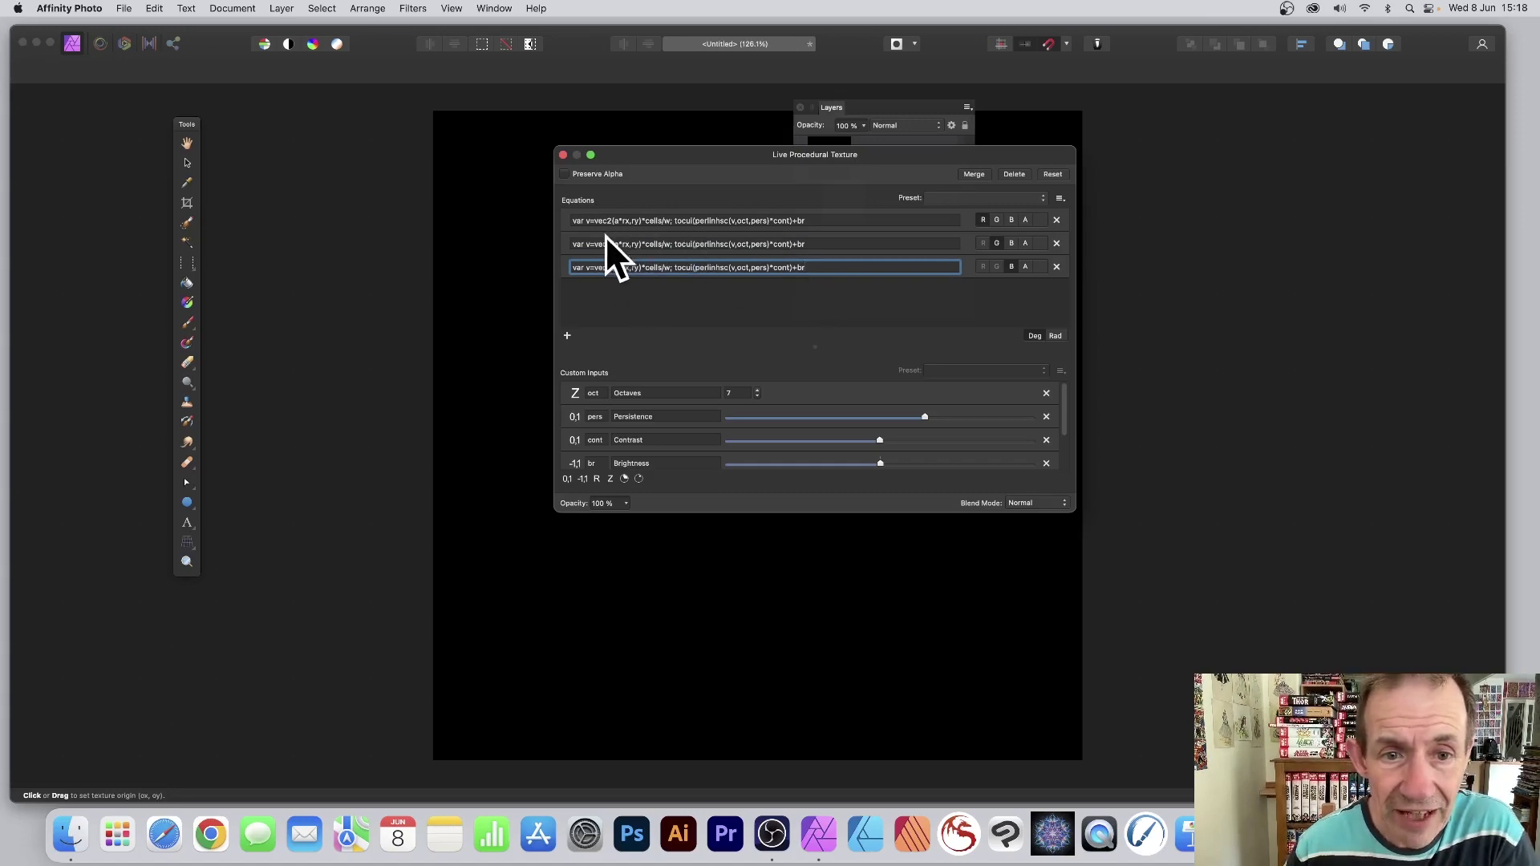
key(Return)
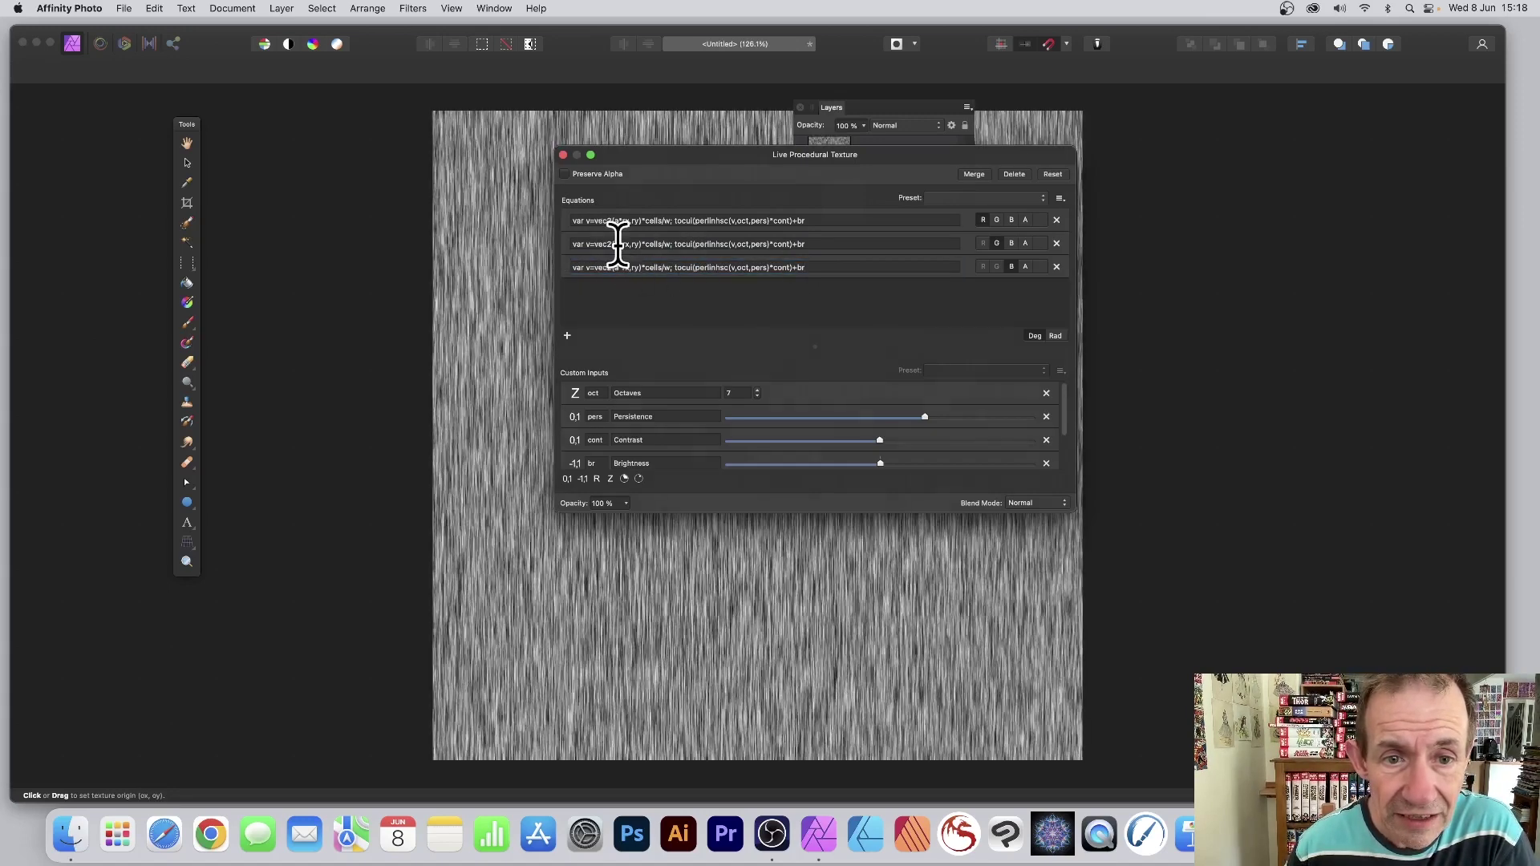
- Swap the 'a' multiplier for 'b' in the second equation and 'c' in the third
click(710, 244)
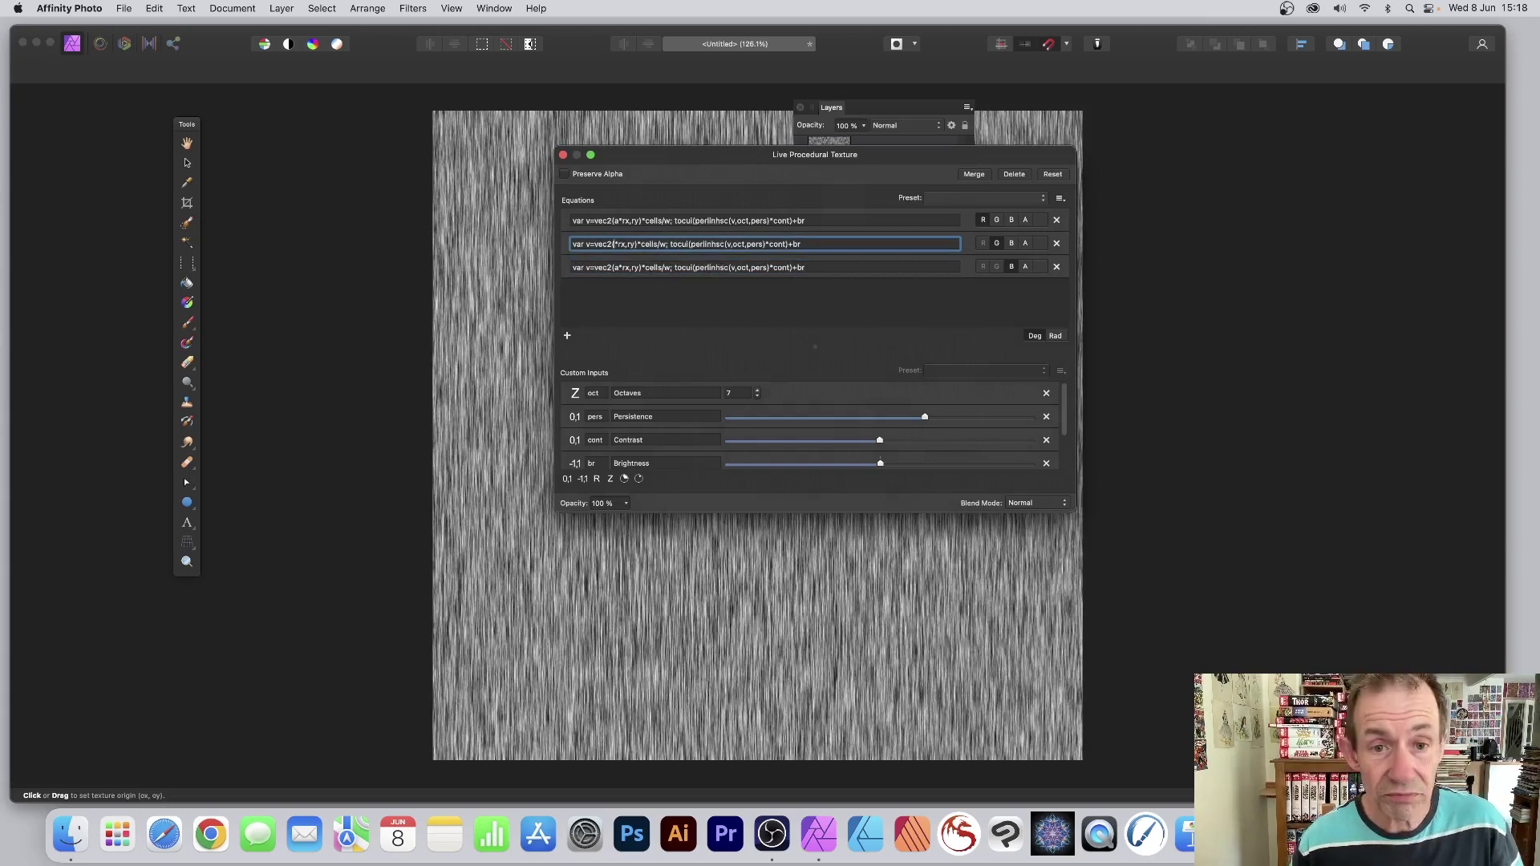
key(BackSpace)
text(b)
key(Return)
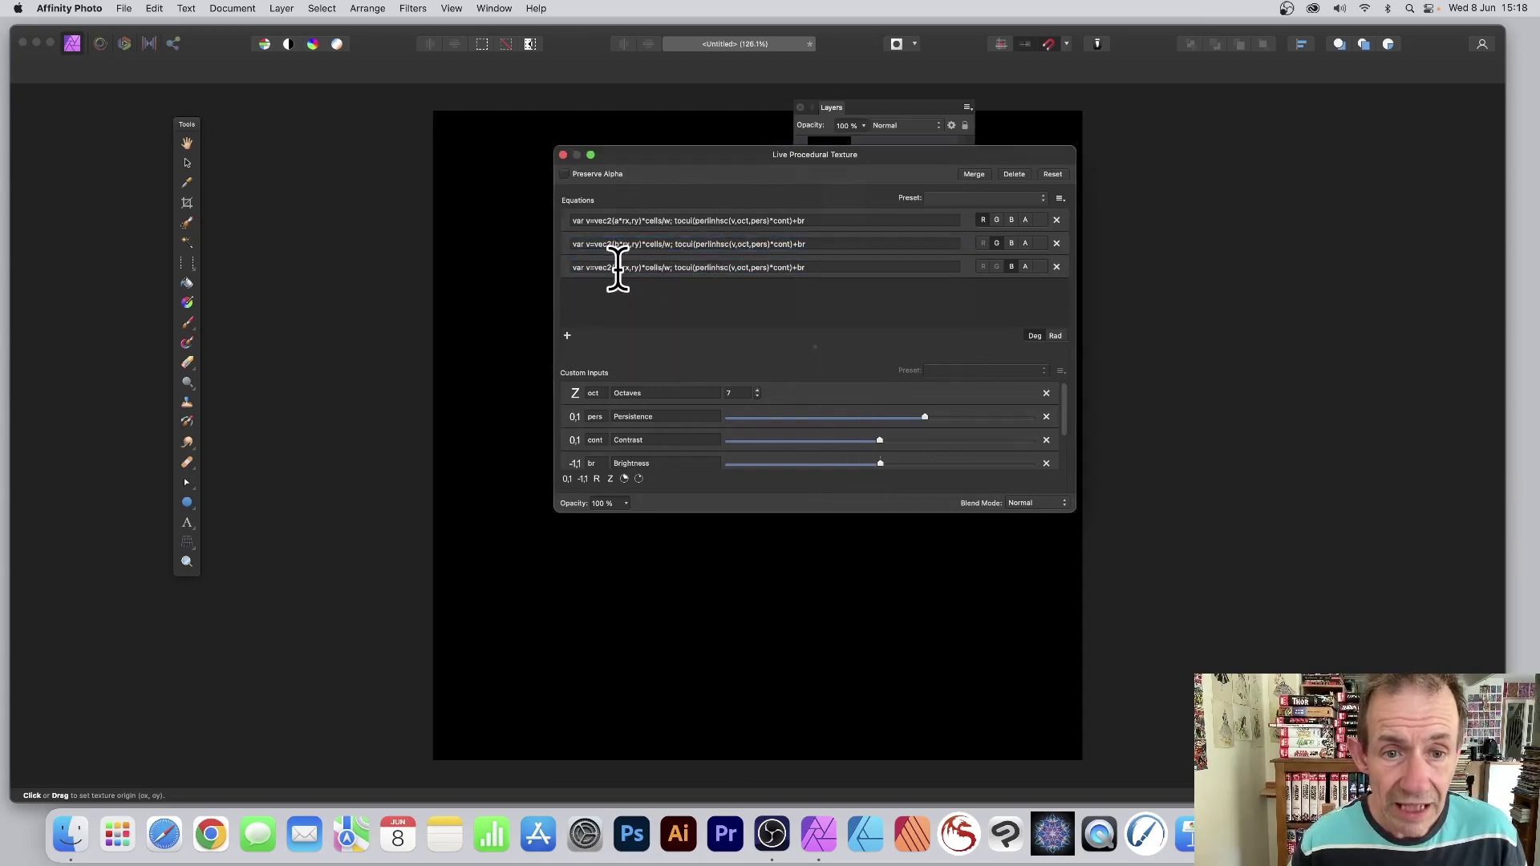
click(620, 267)
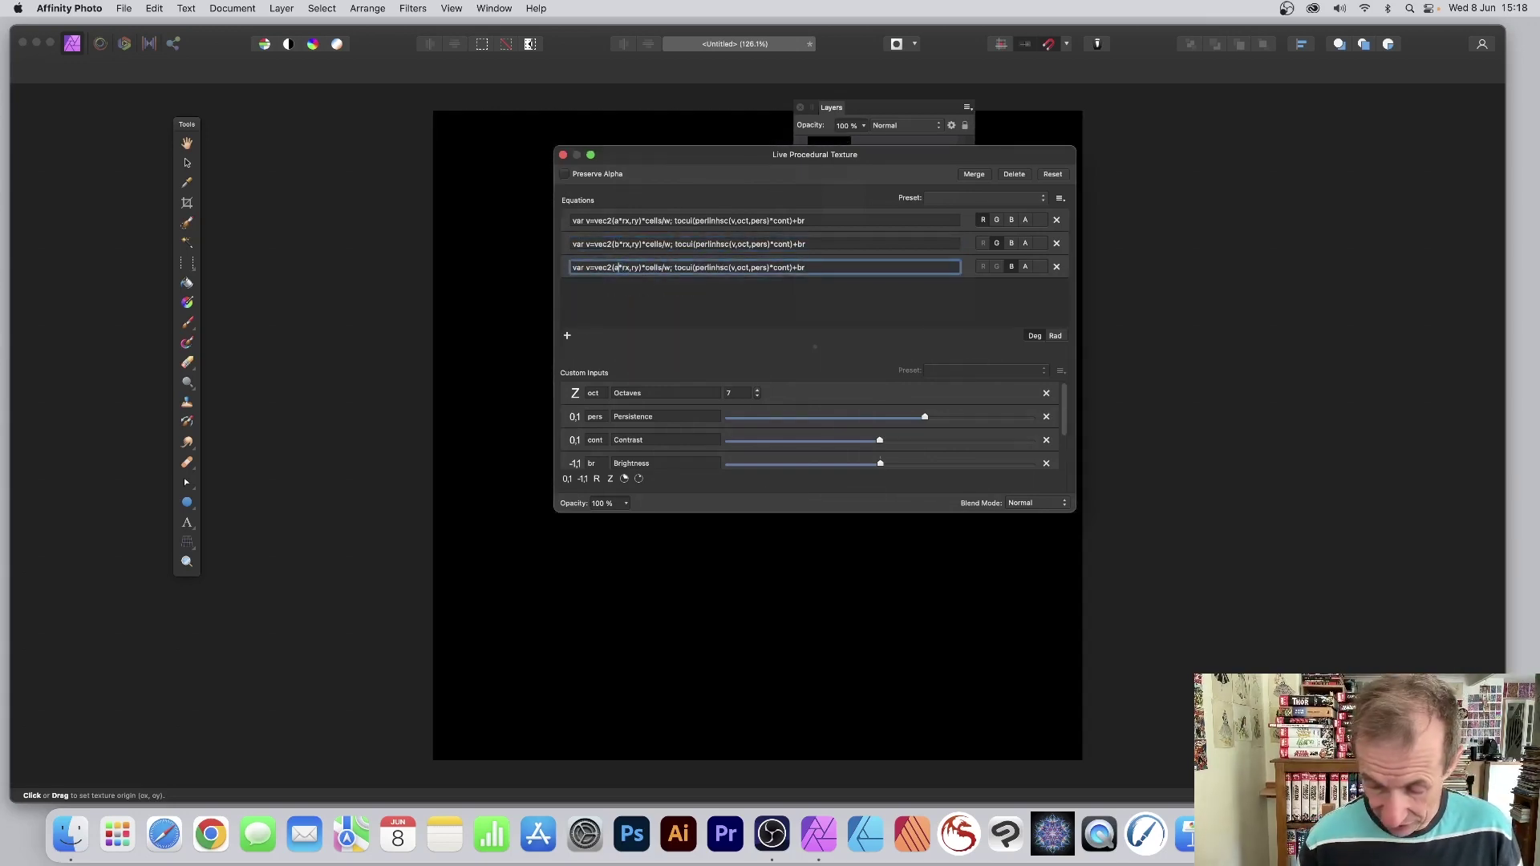
key(BackSpace)
text(c)
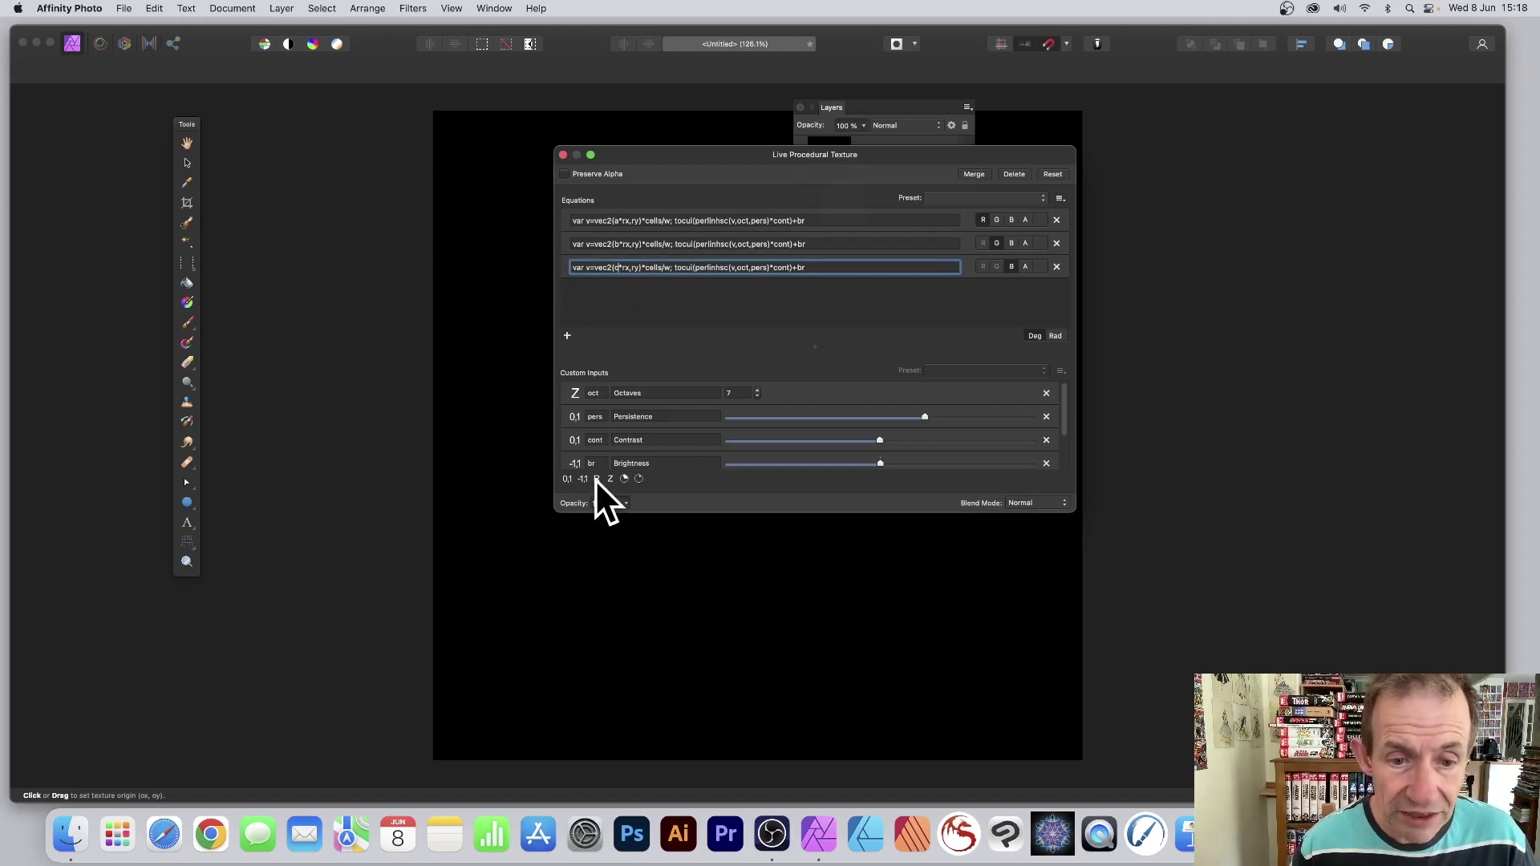
key(Return)
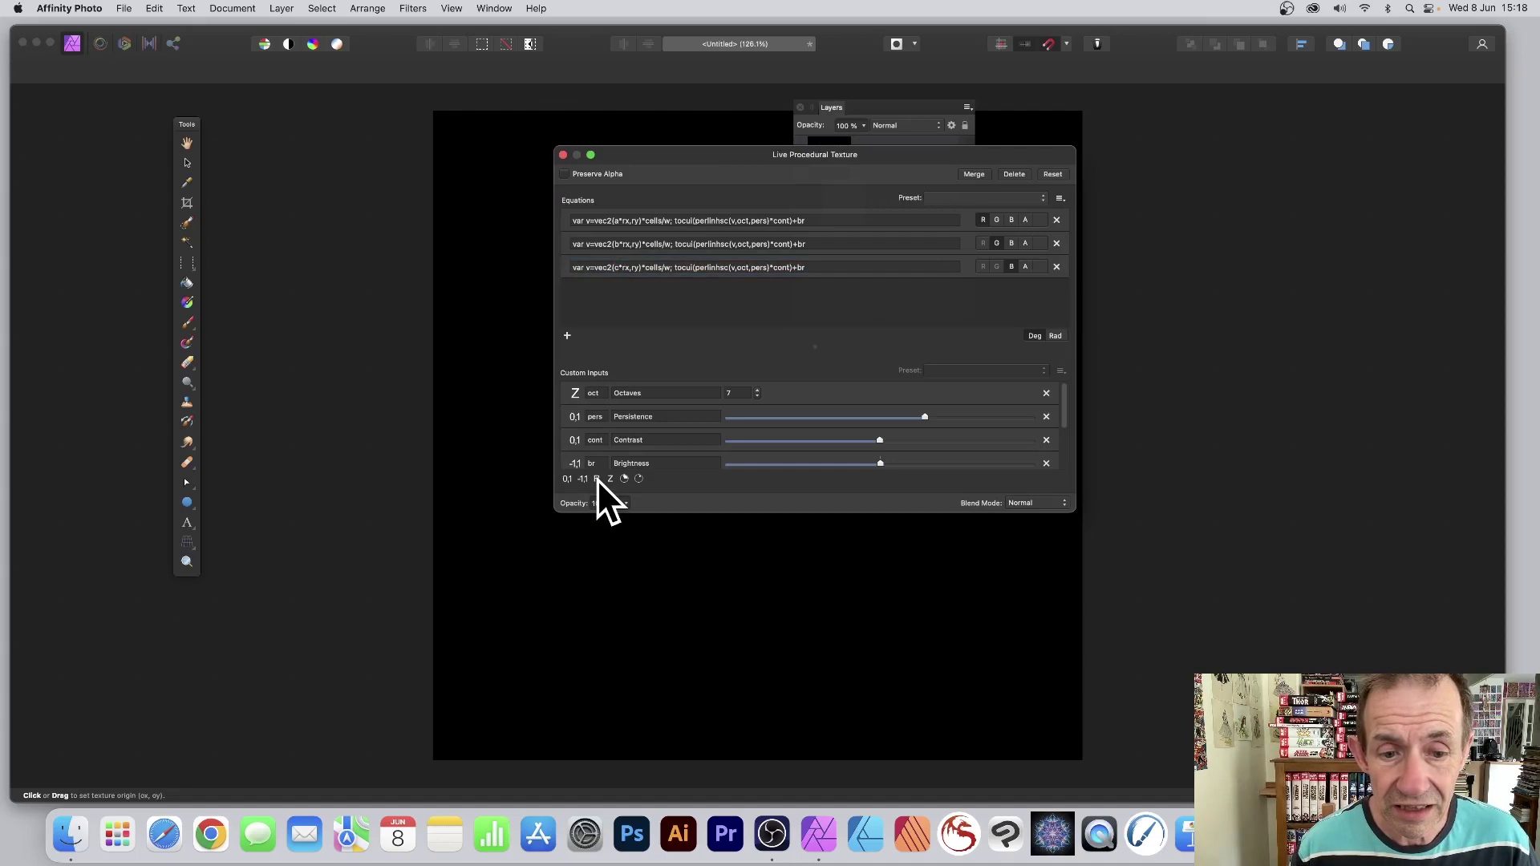
- Add custom input 'c', then set 'b' to 45 and 'c' to 79
click(597, 479)
scroll(709, 399, down, 4)
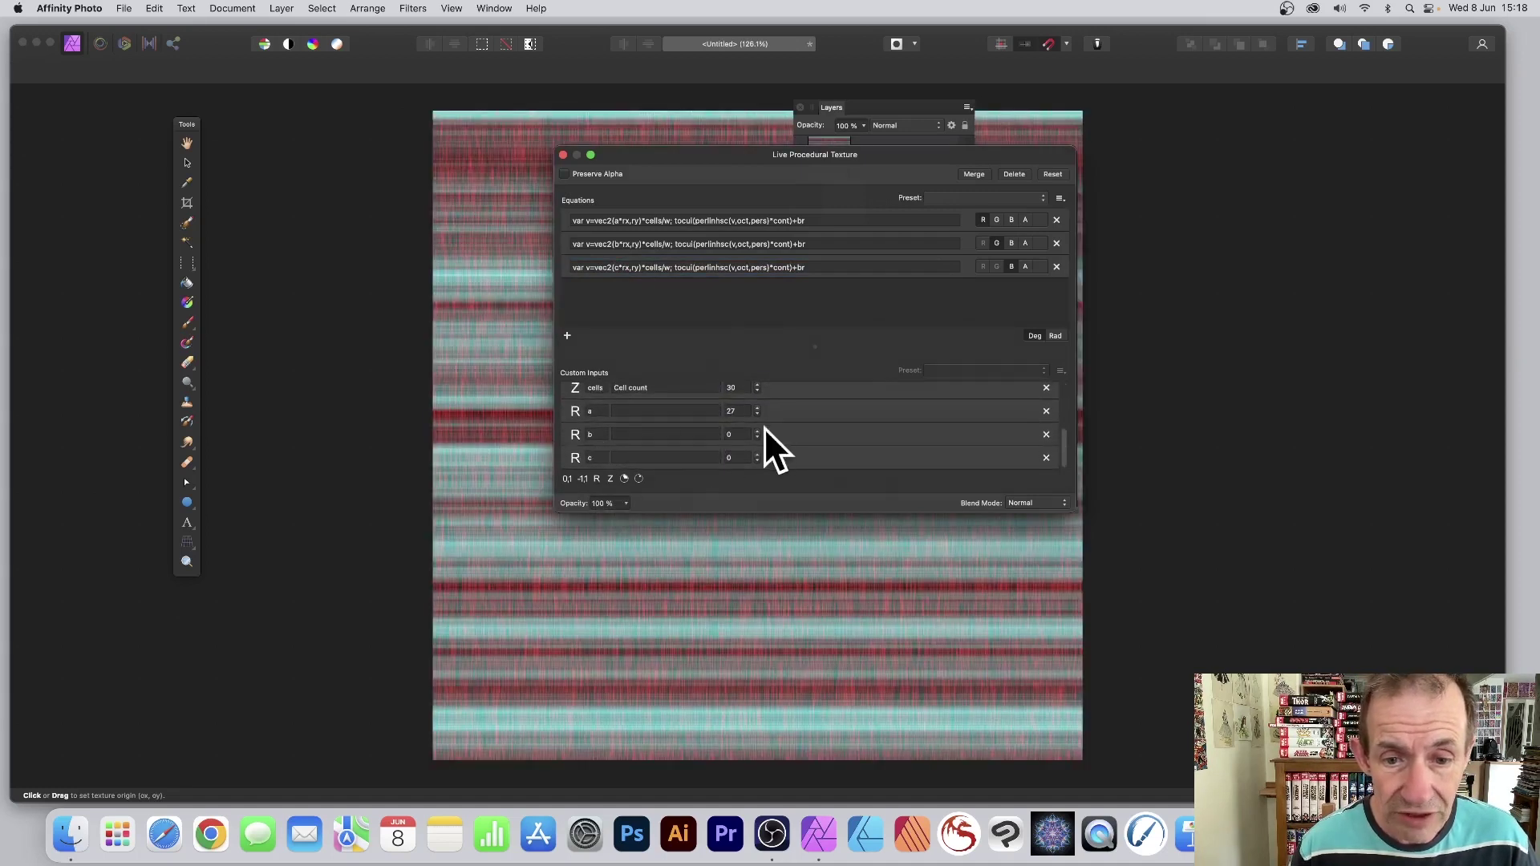
click(690, 433)
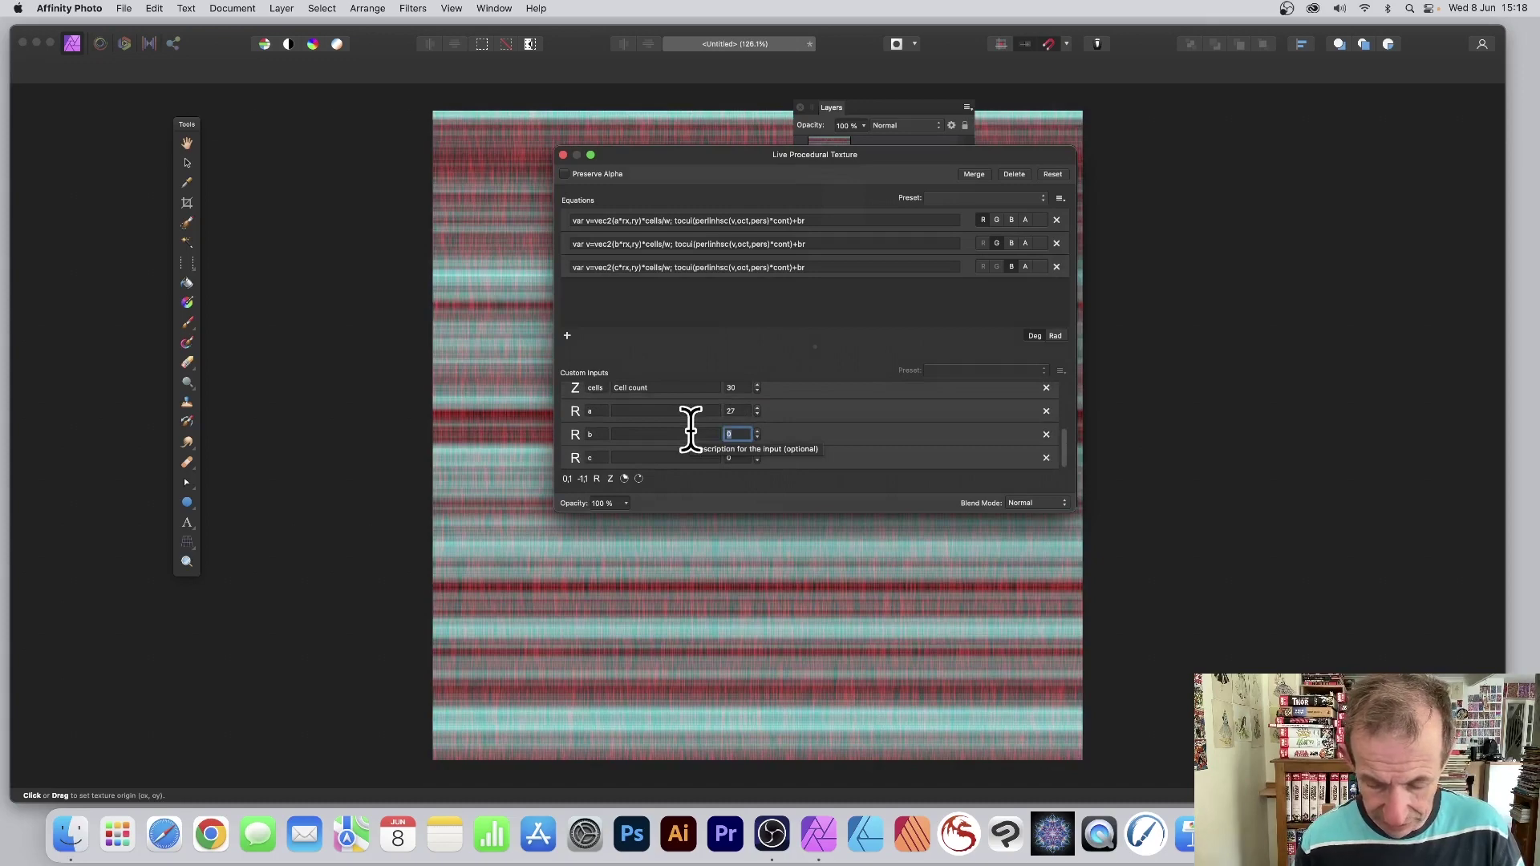
text(45)
key(Tab)
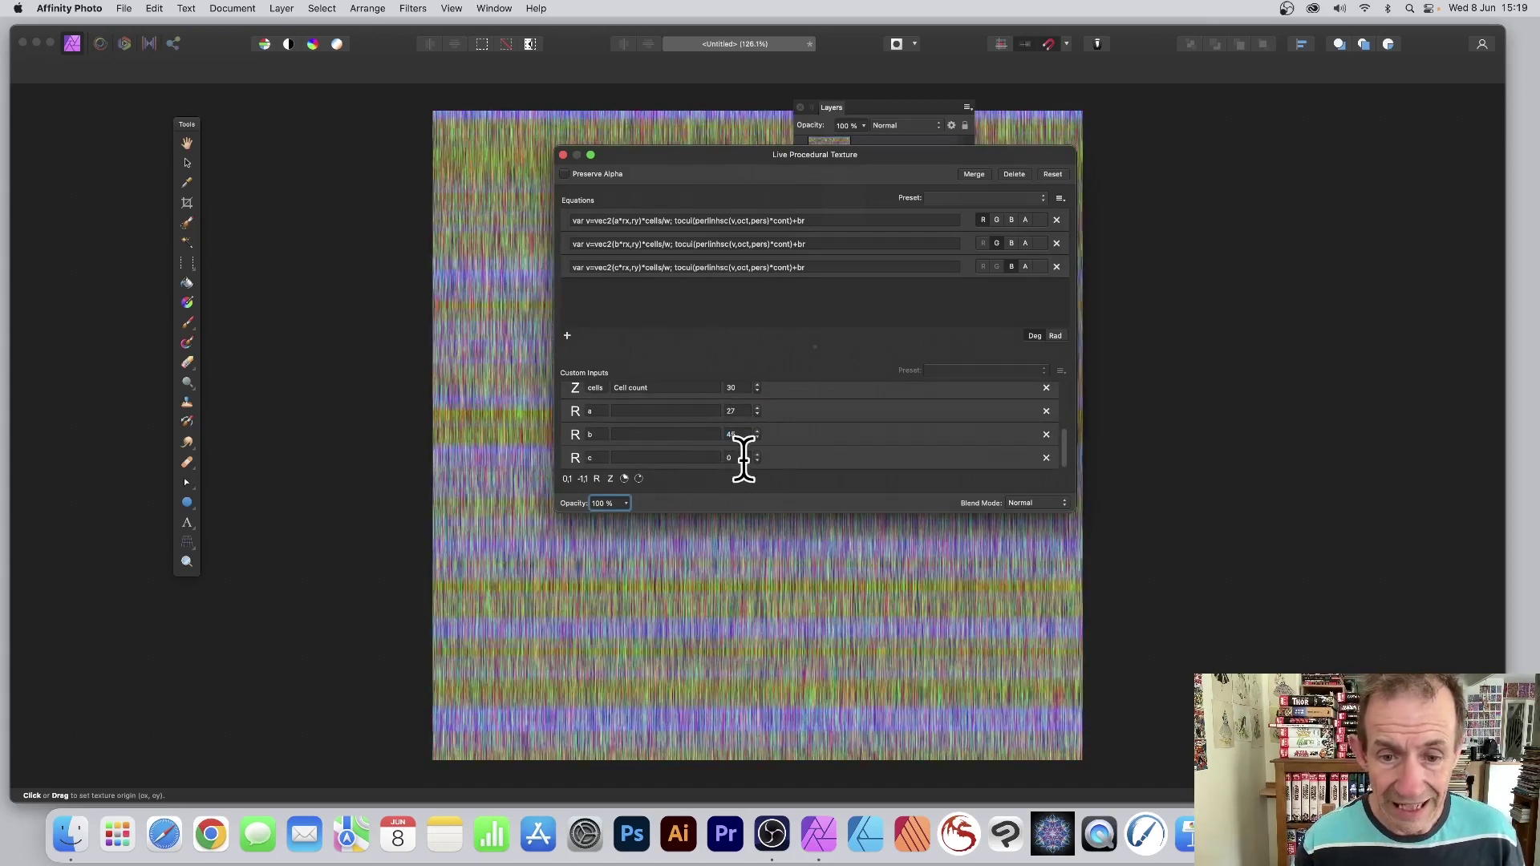
click(726, 457)
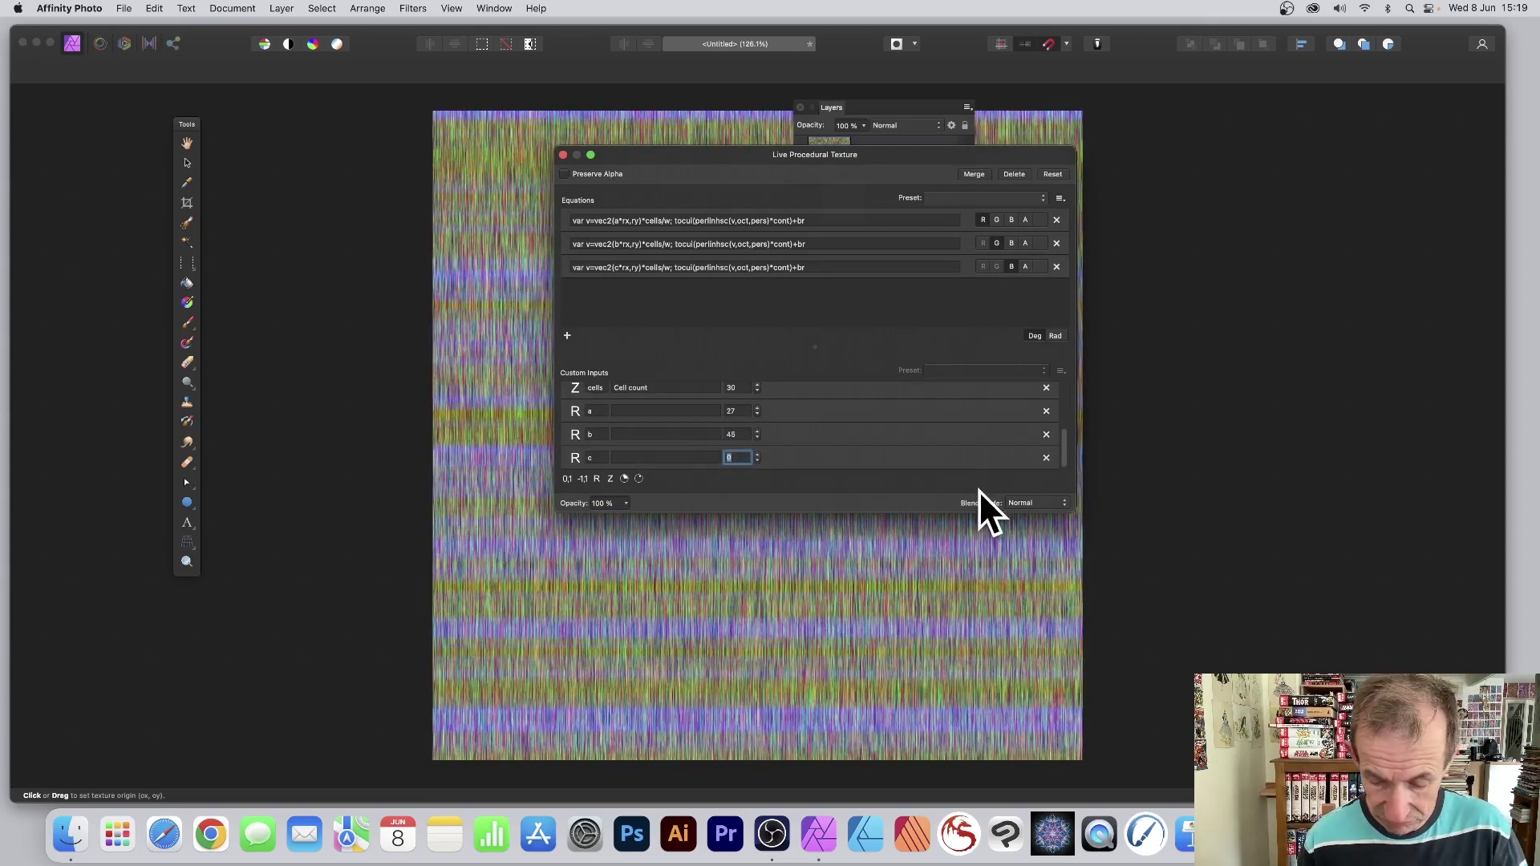
key(Tab)
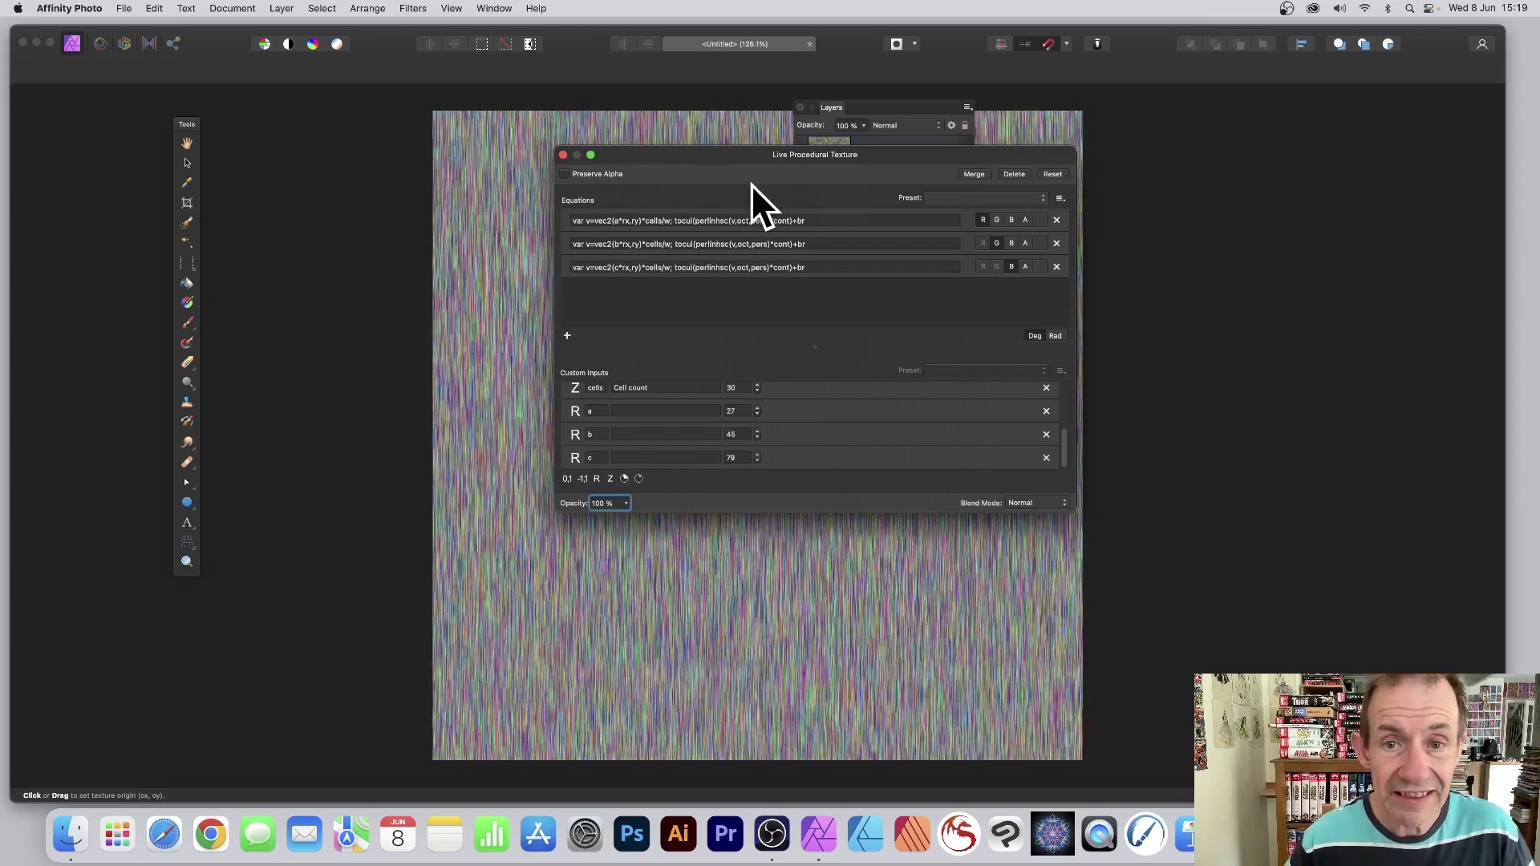
drag(733, 150, 655, 141)
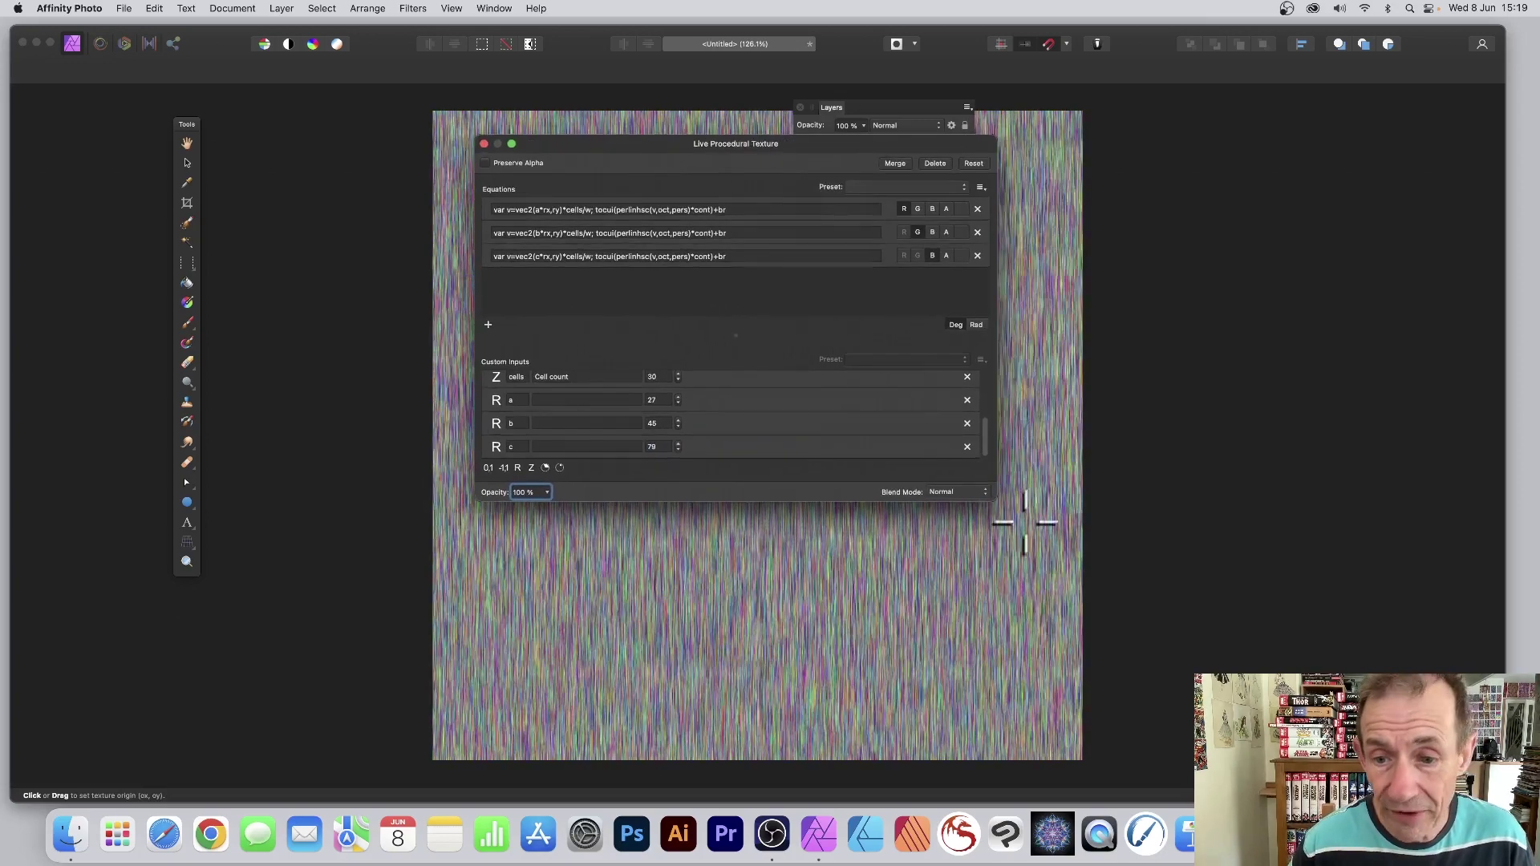
- Close the texture dialog and fill the Pixel layer with a red-orange custom colour
click(483, 142)
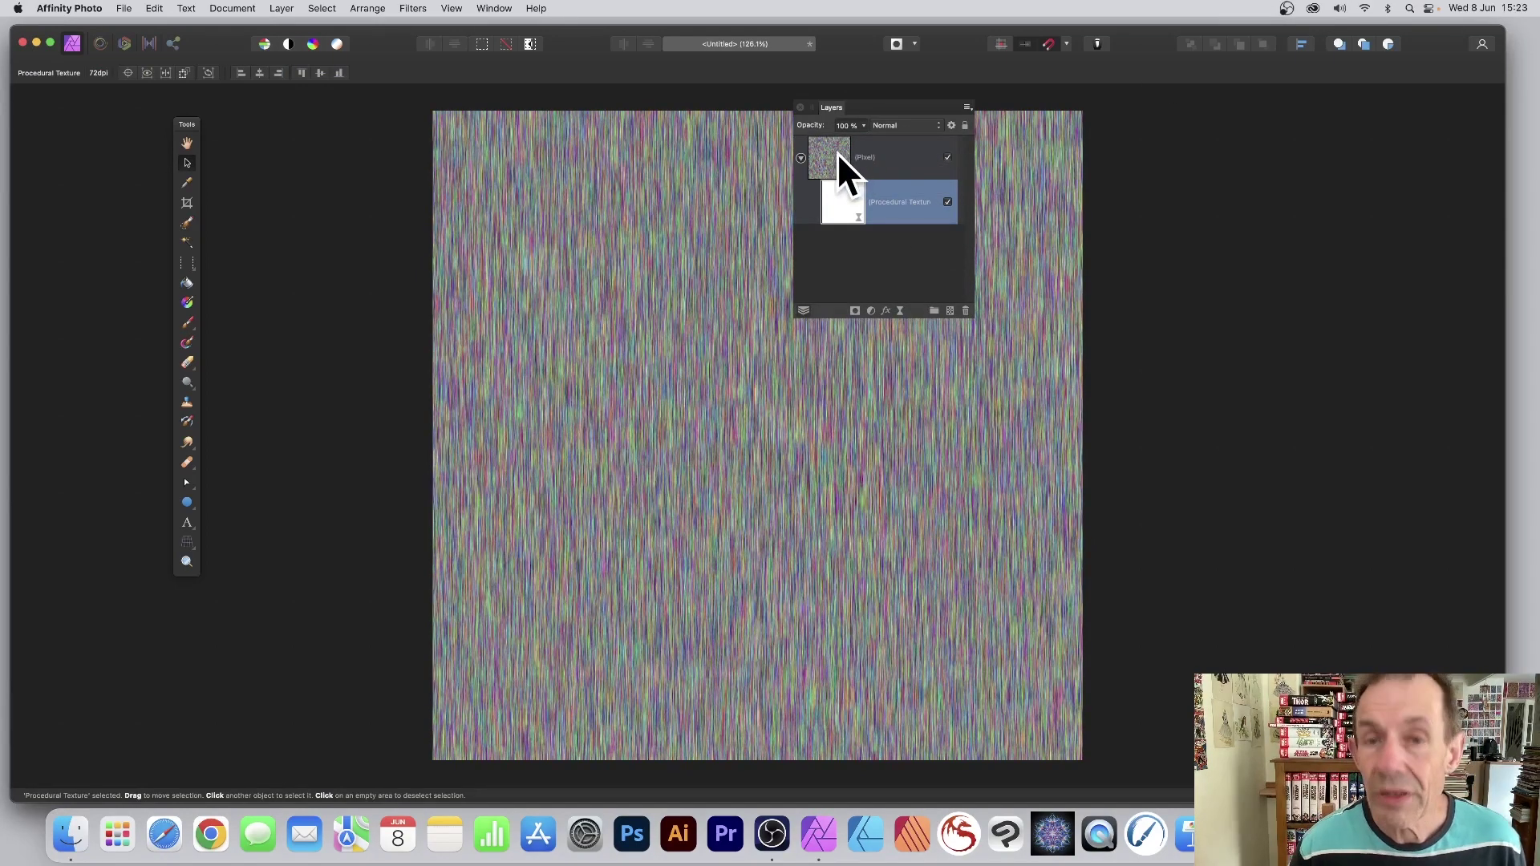
click(852, 154)
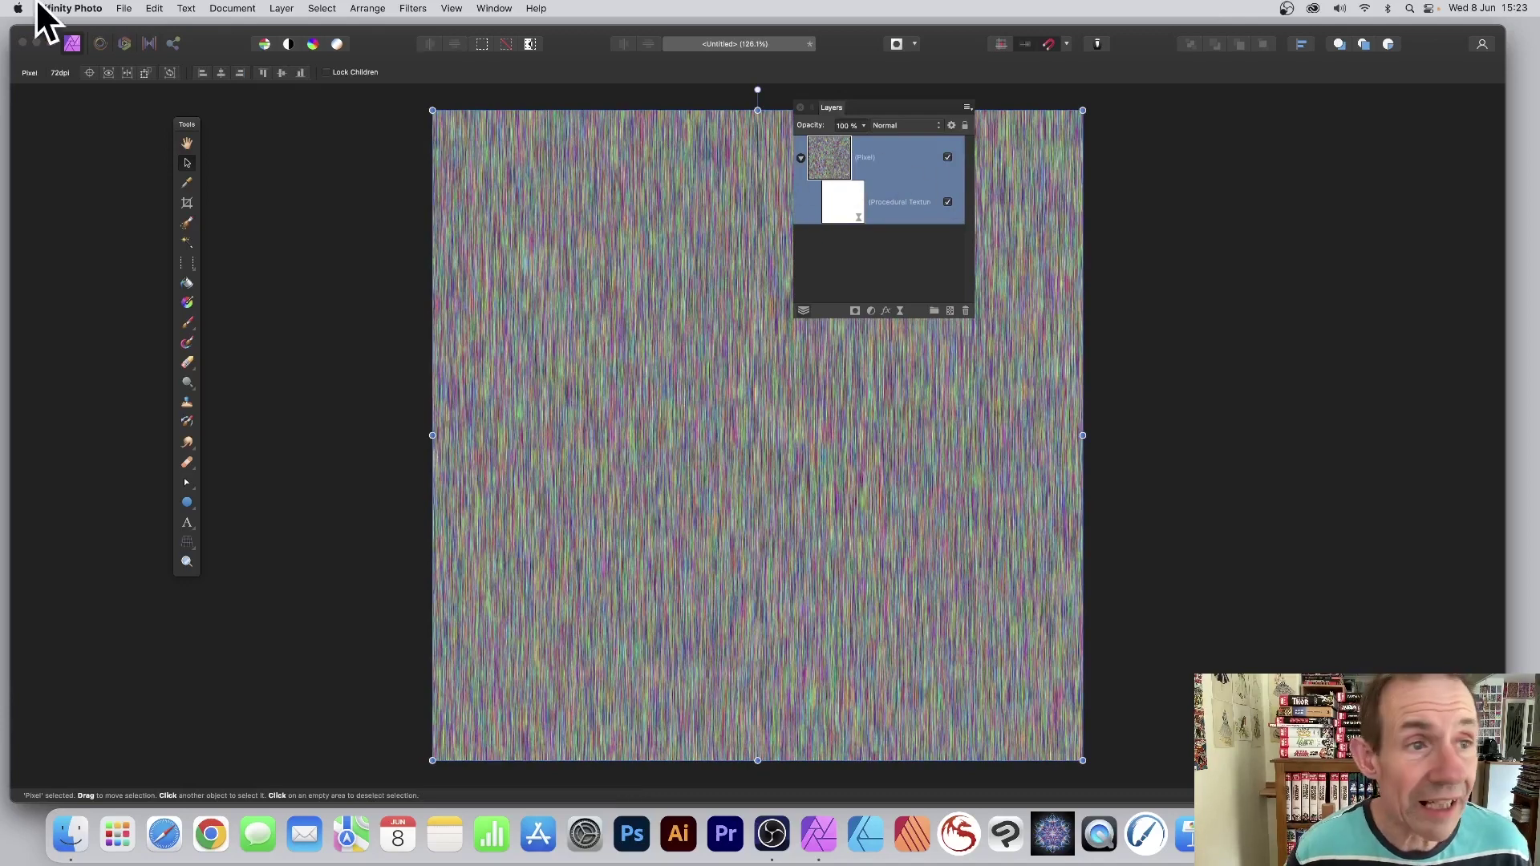
click(153, 8)
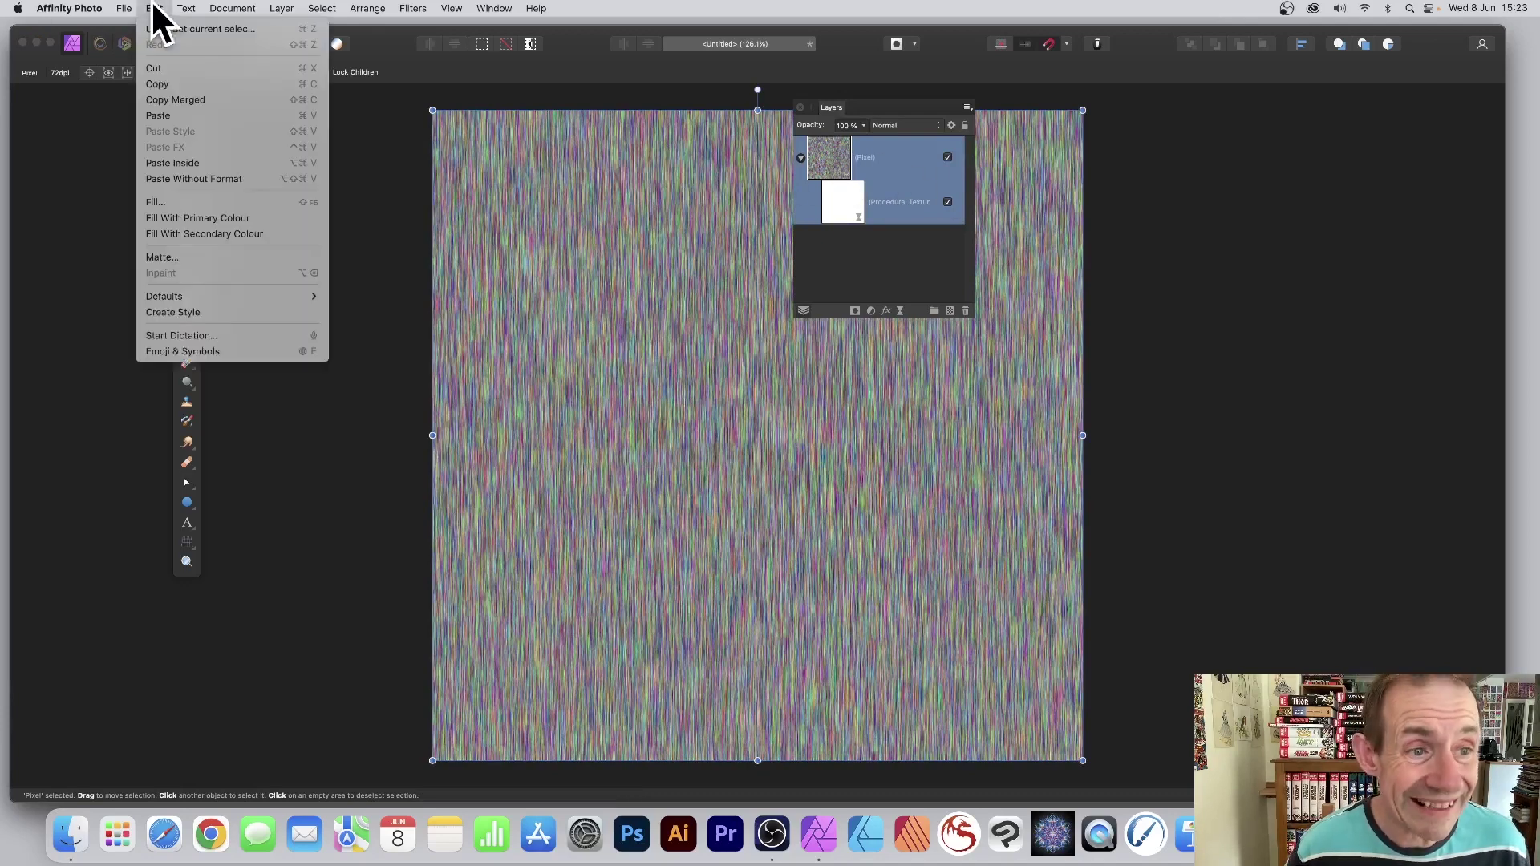
click(157, 200)
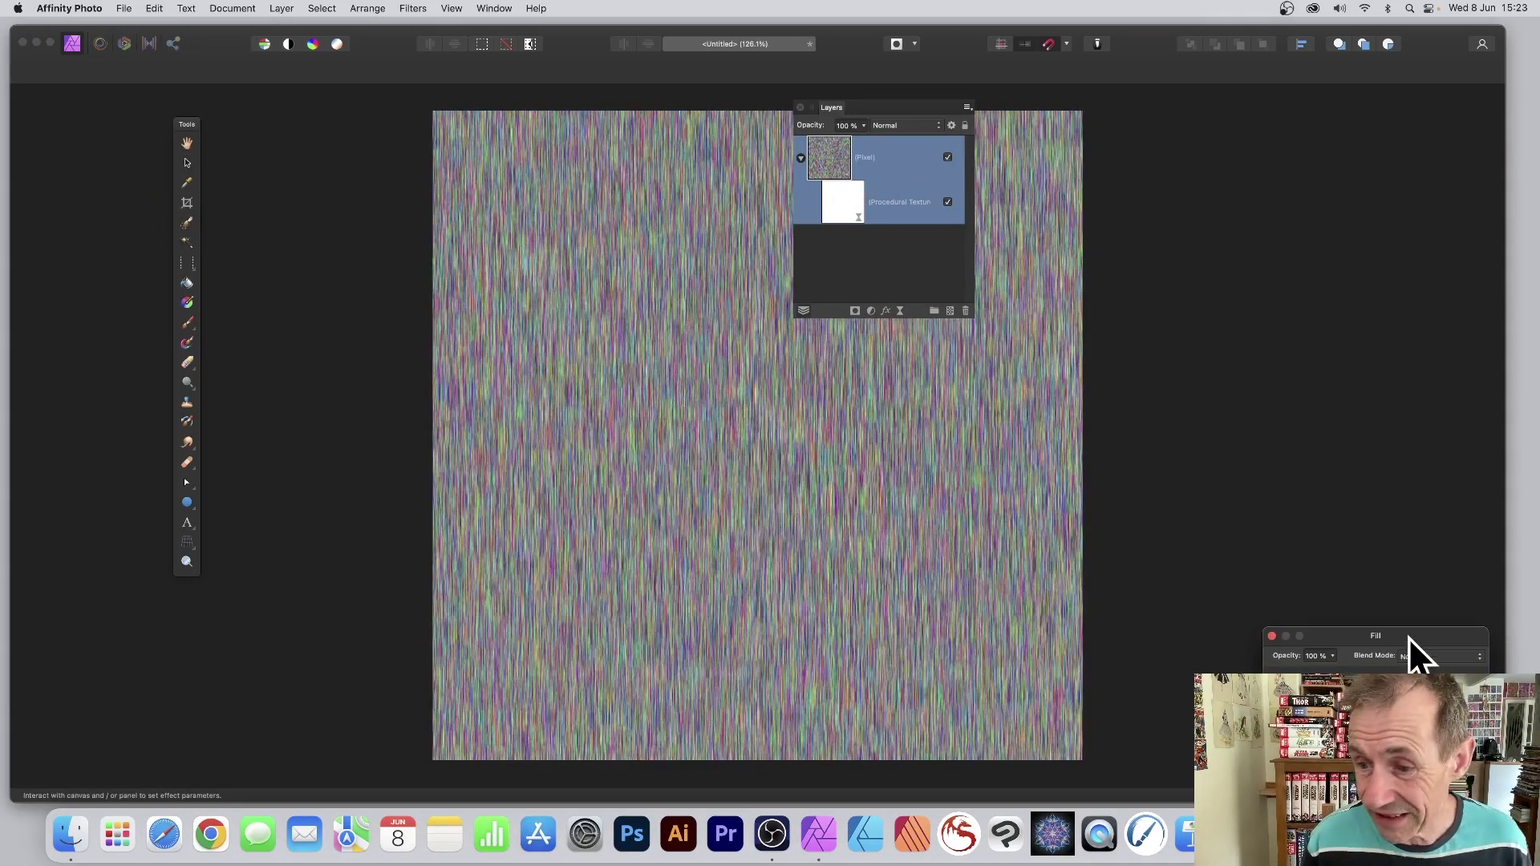
drag(1391, 635, 556, 264)
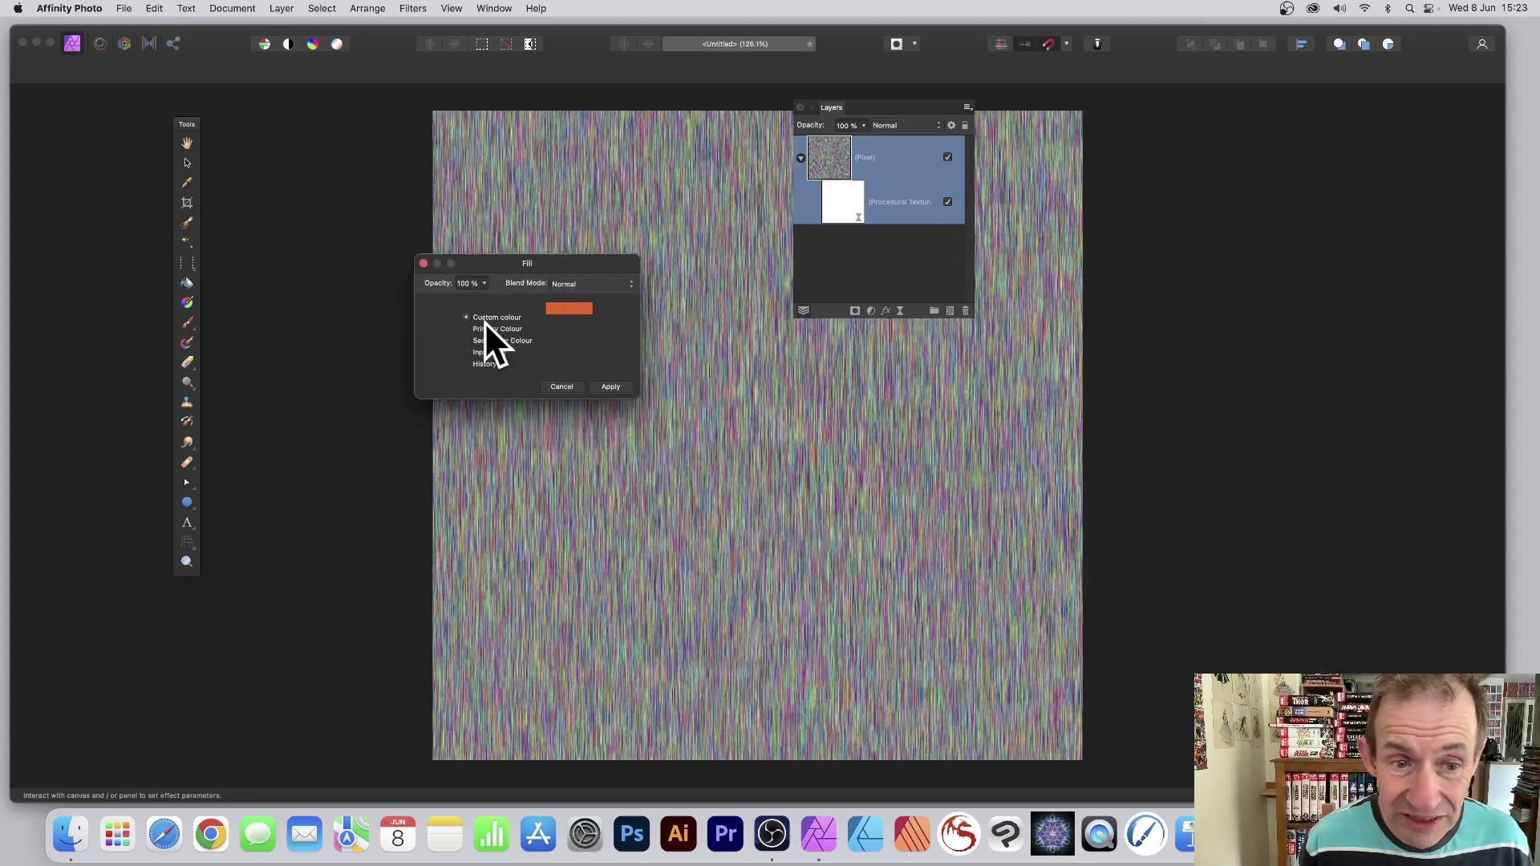
click(622, 388)
click(853, 198)
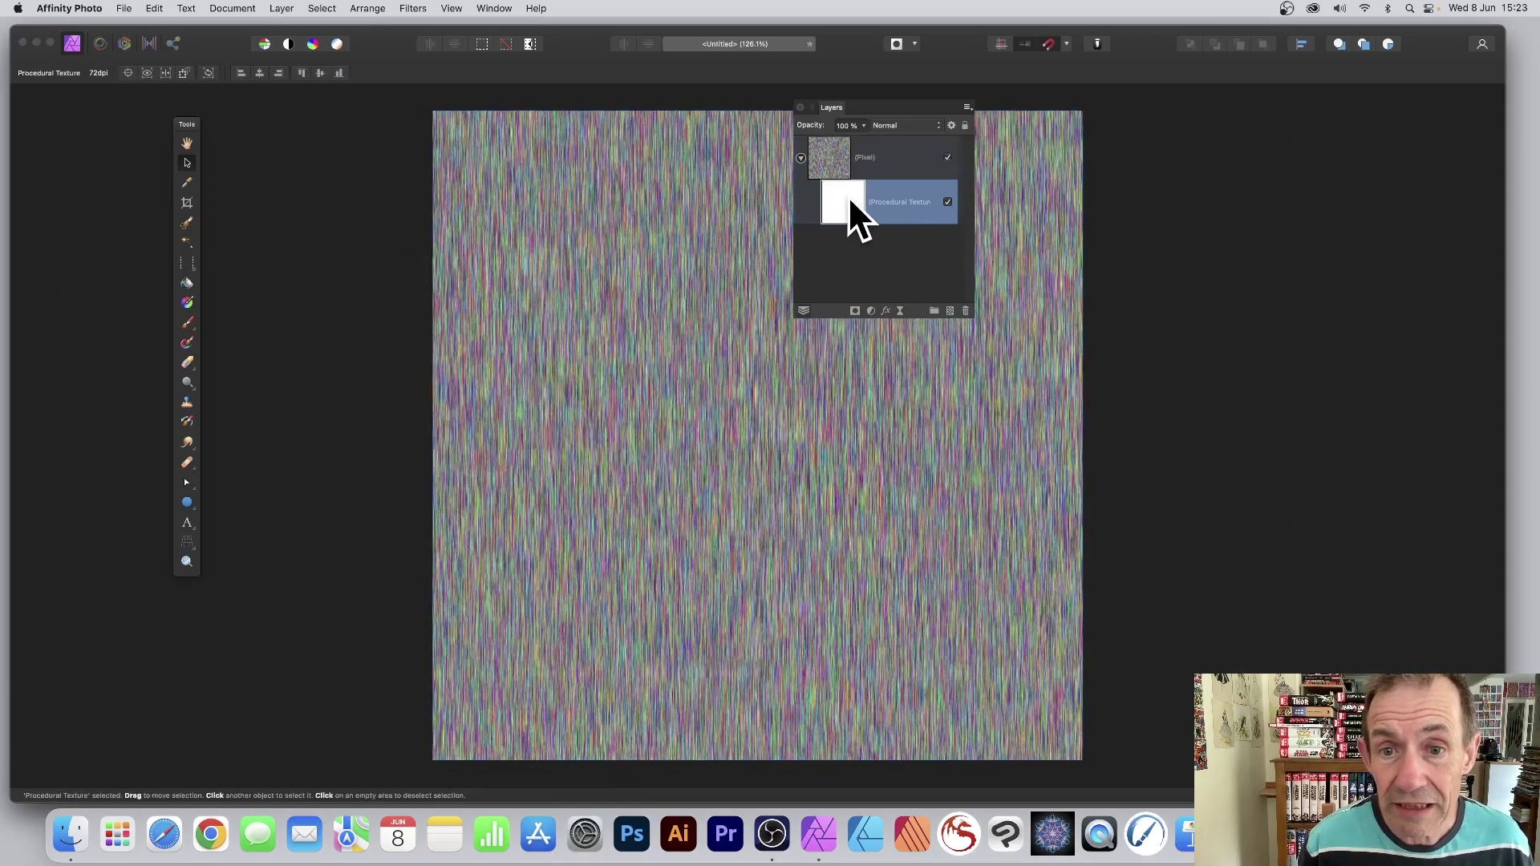
- Set the Procedural Texture layer's blend mode to Multiply for red-brown fibres
double_click(844, 201)
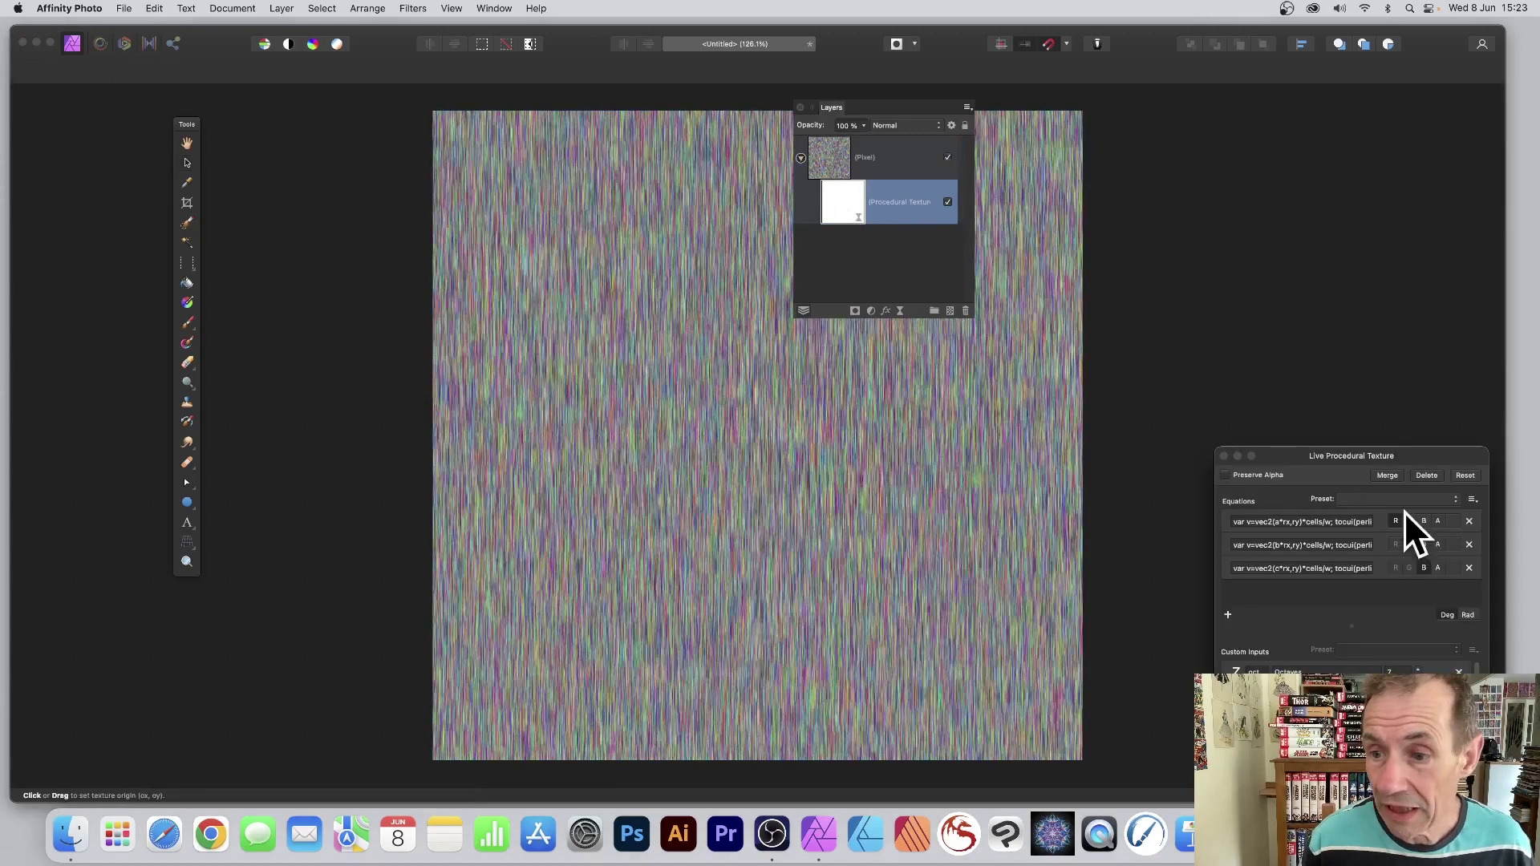
drag(1351, 472, 453, 118)
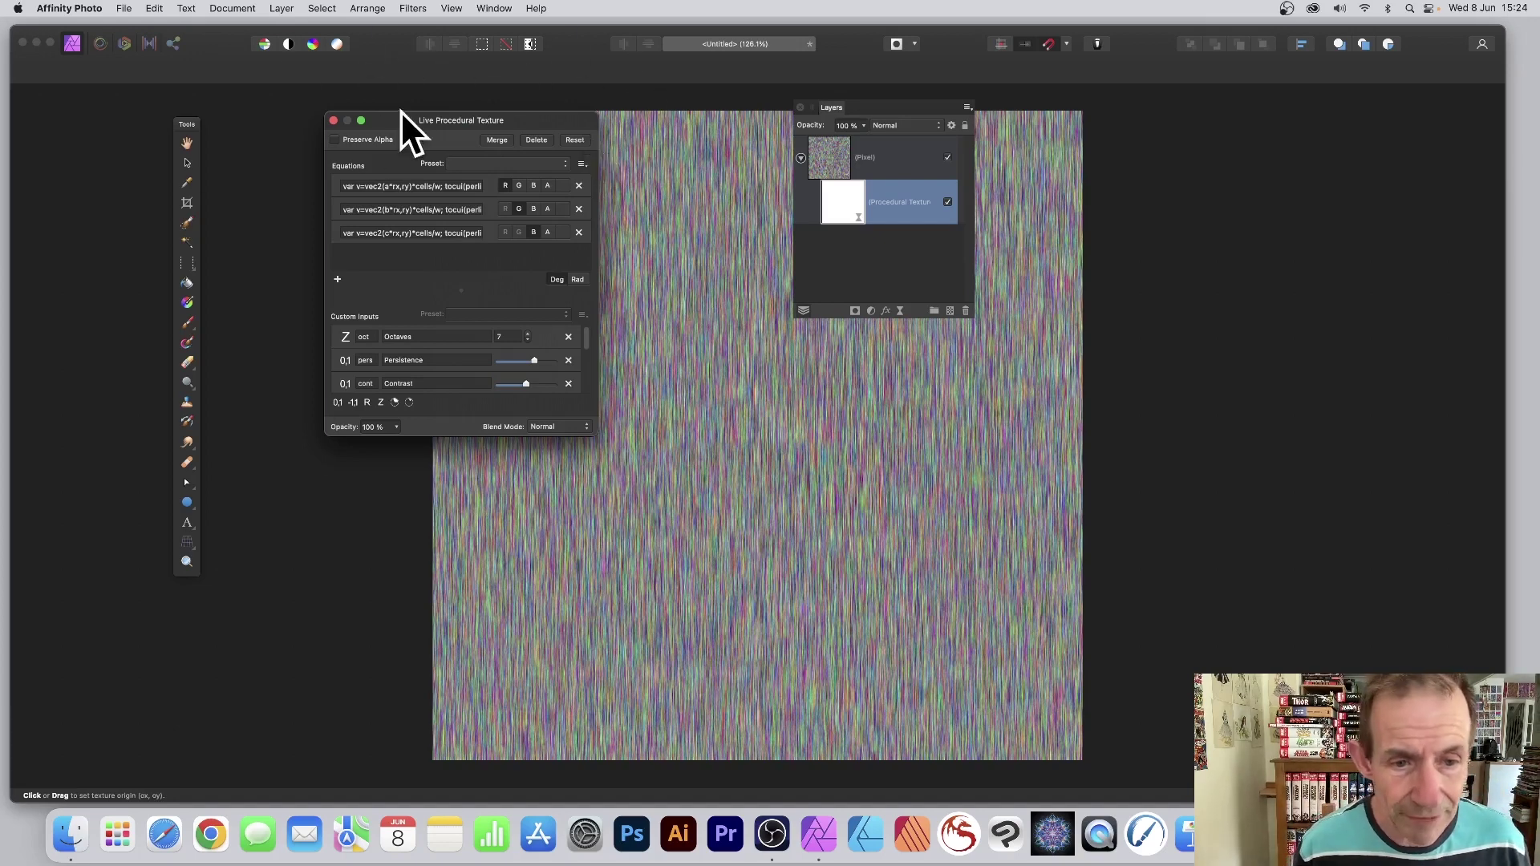
click(550, 425)
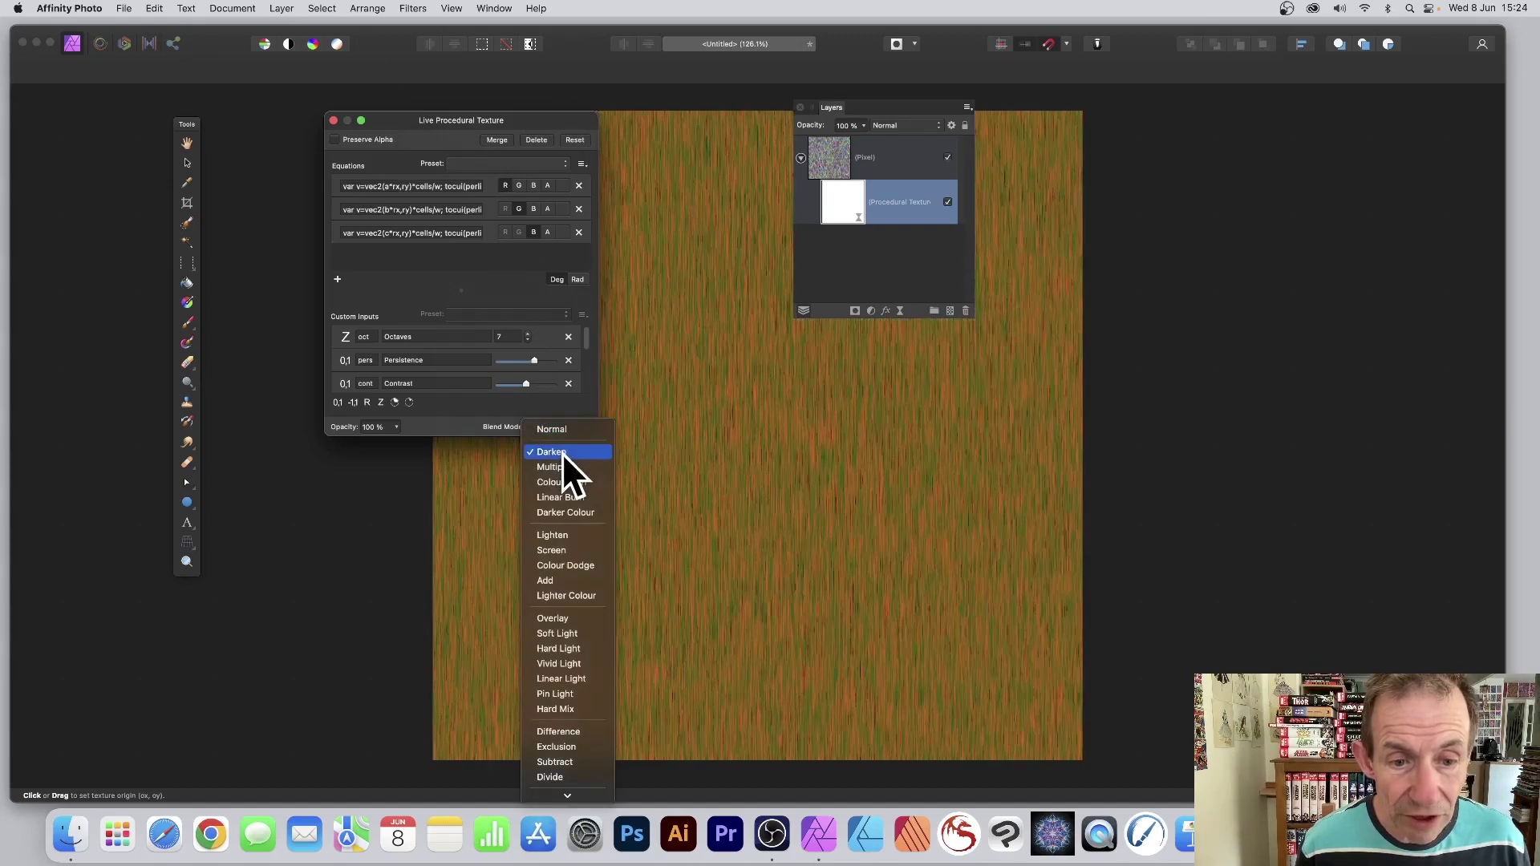
click(561, 466)
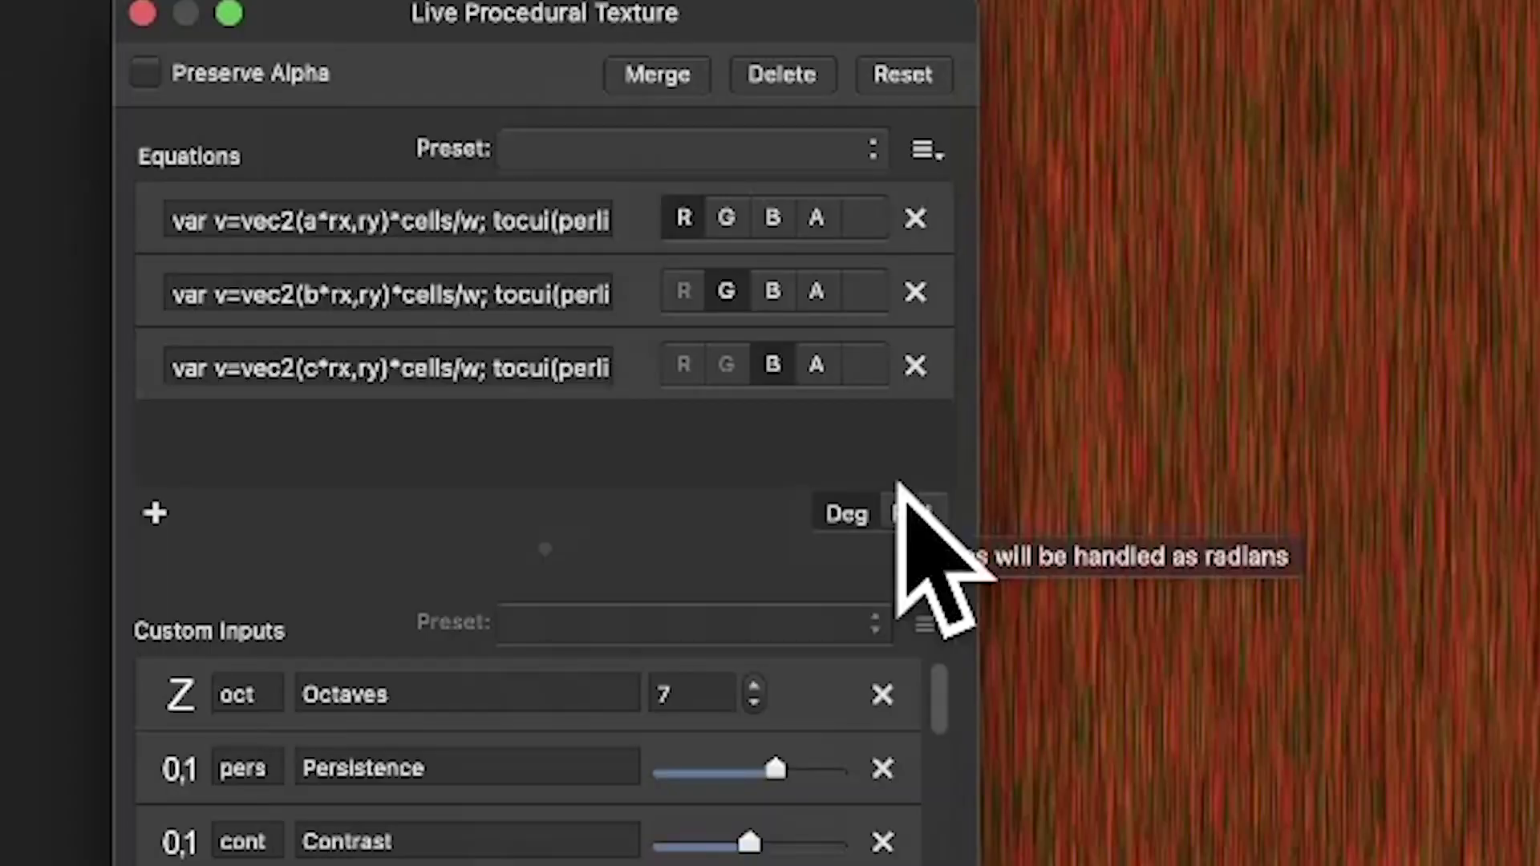
- Widen the texture dialog so the full equations are readable, then select the first equation
drag(978, 865, 1539, 865)
drag(946, 224, 334, 171)
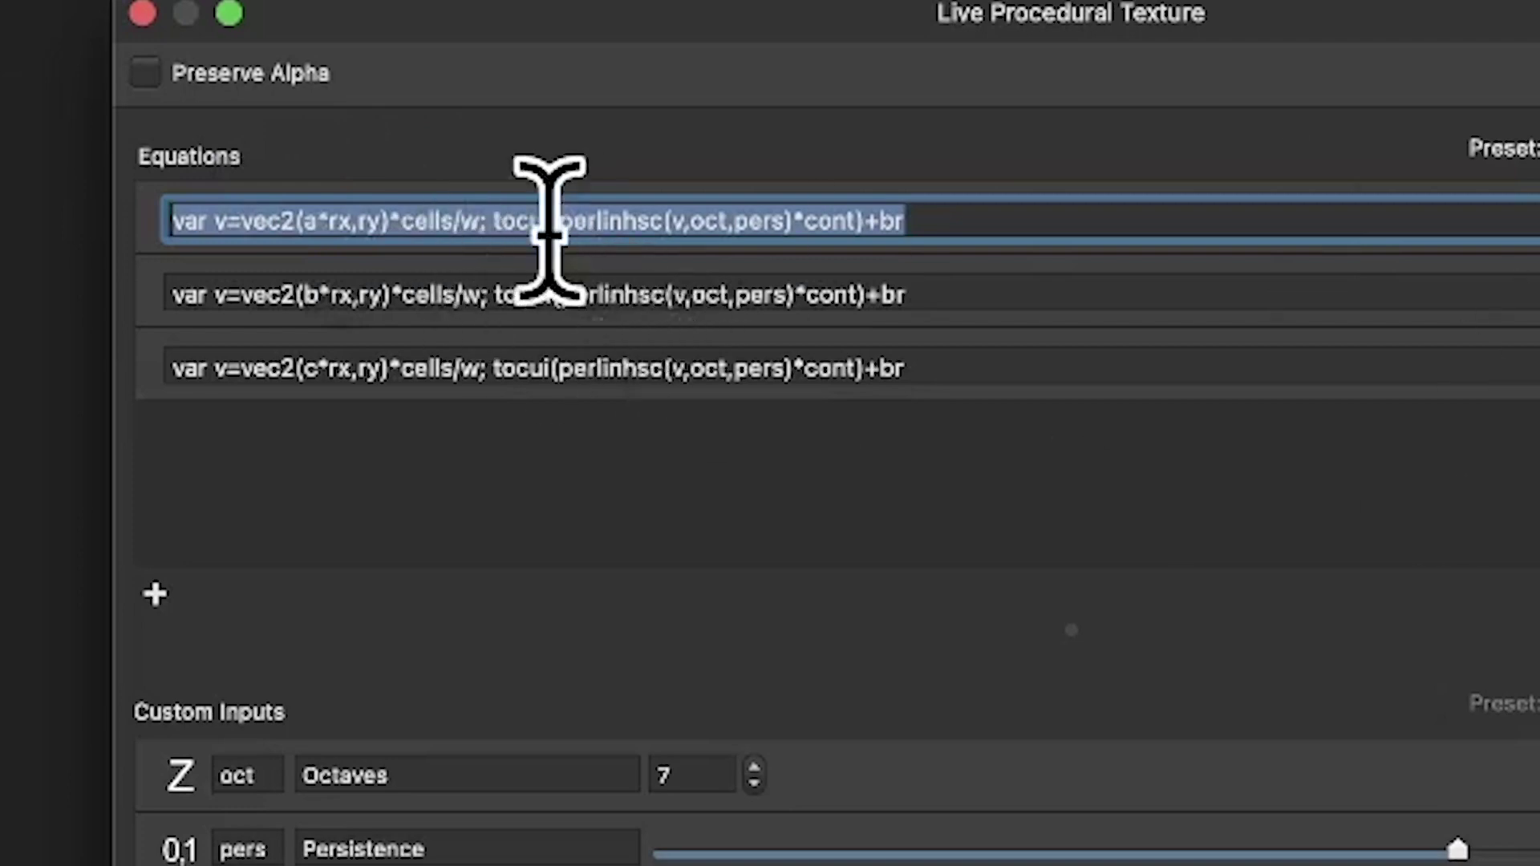
click(638, 220)
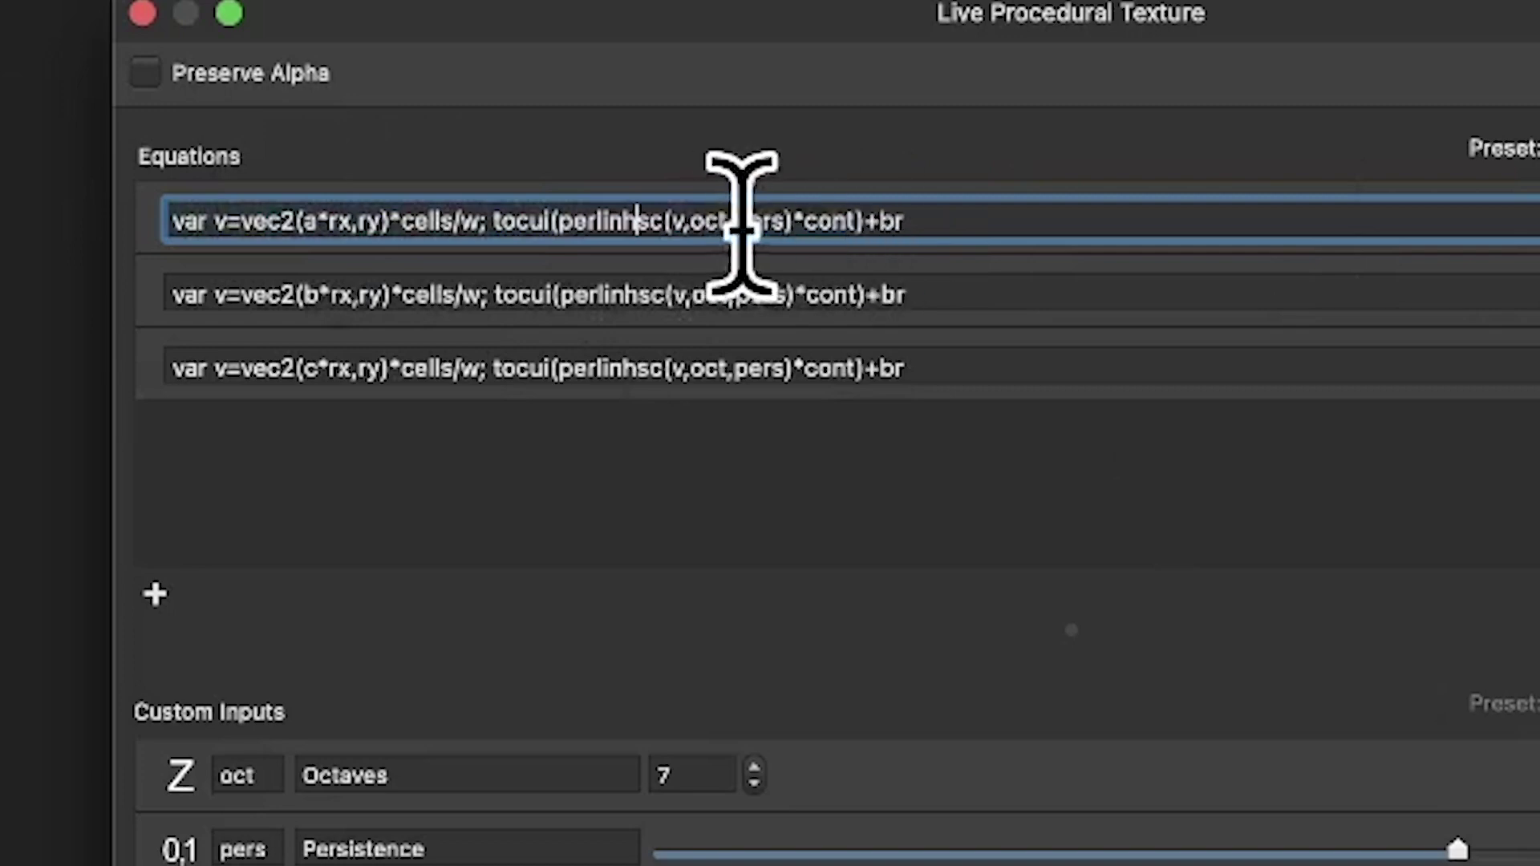